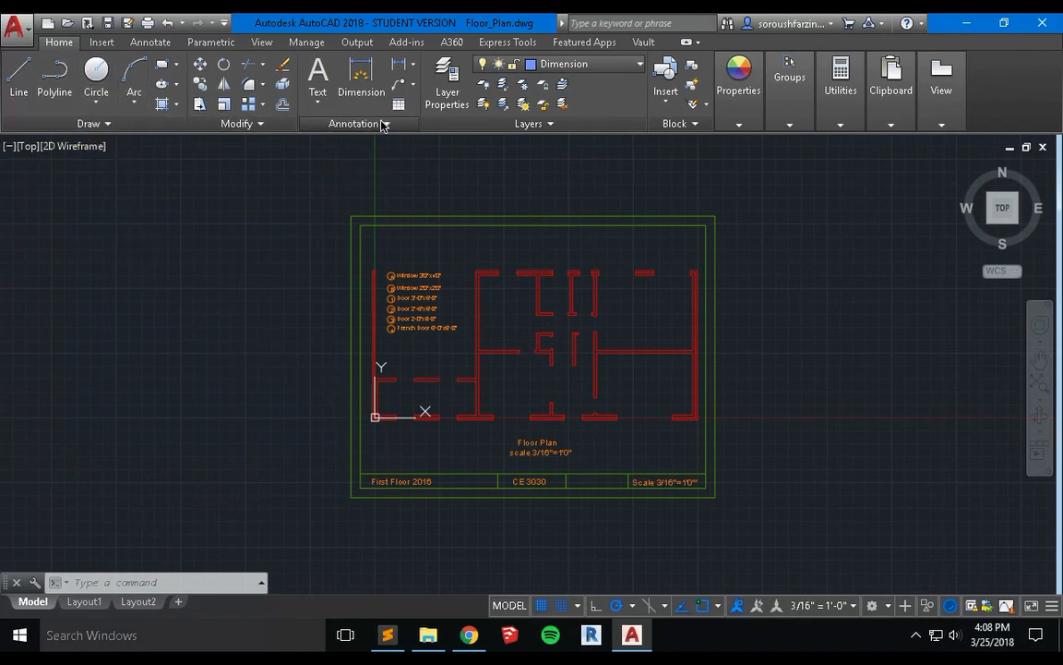
# Open the Dimension Style Manager.
pyautogui.click(385, 126)
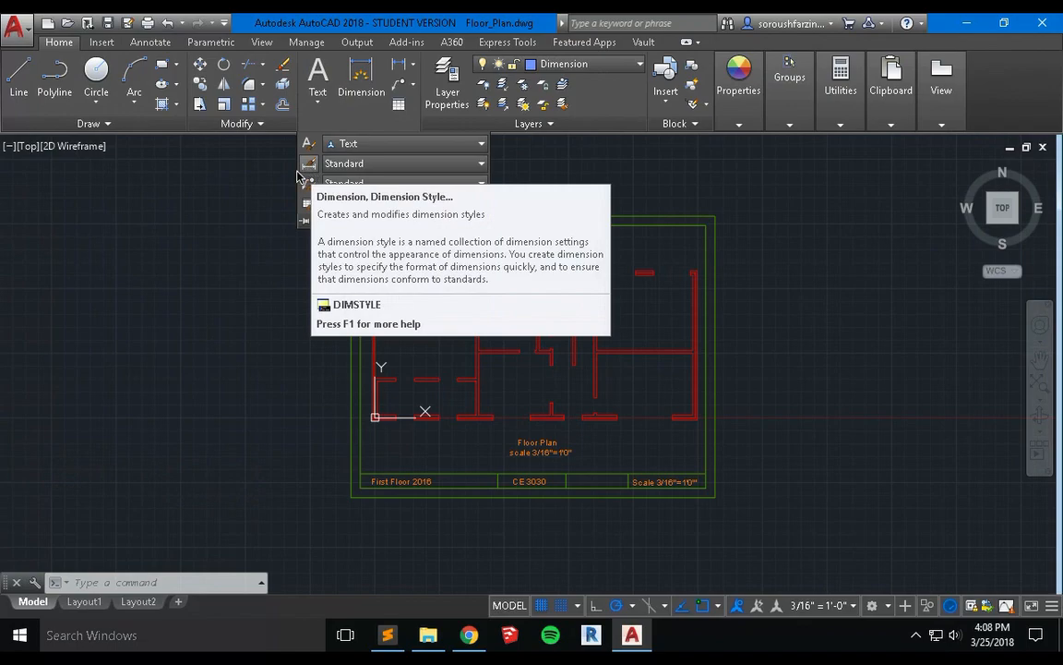
pyautogui.click(151, 43)
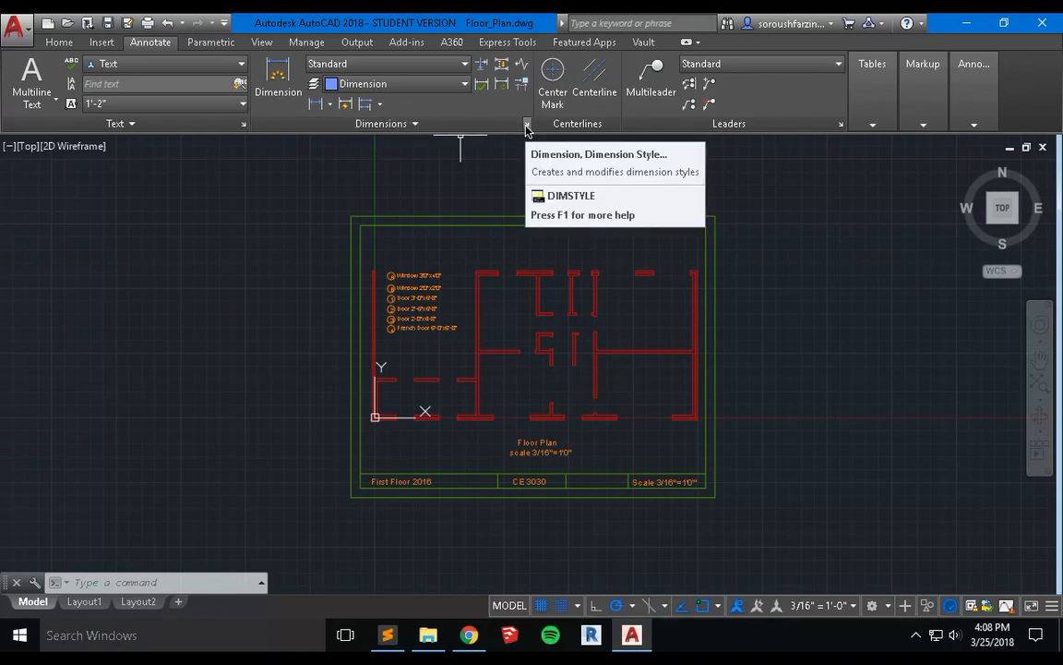
pyautogui.click(527, 124)
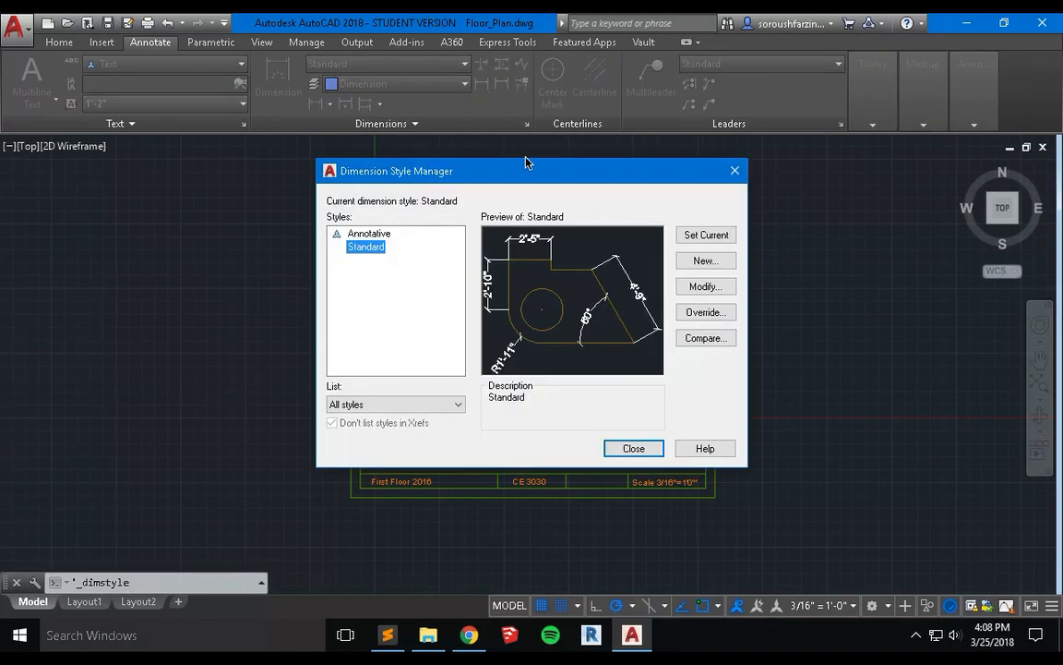
pyautogui.moveTo(517, 179); pyautogui.dragTo(499, 153)
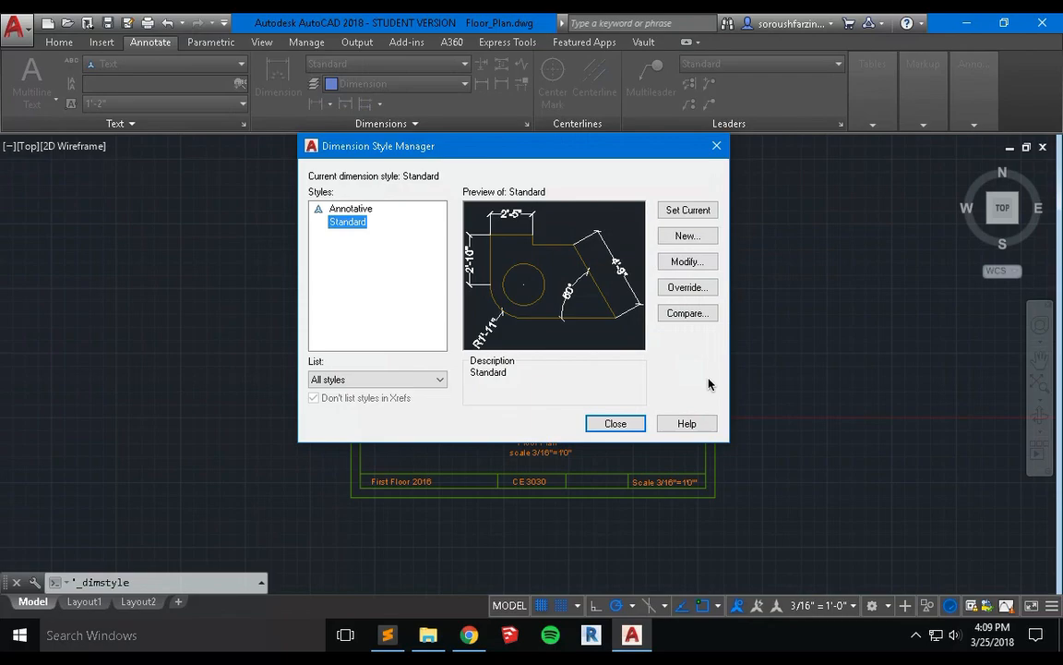
# Start a new dimension style from the Annotative style and name it Floor_Plan.
pyautogui.click(359, 212)
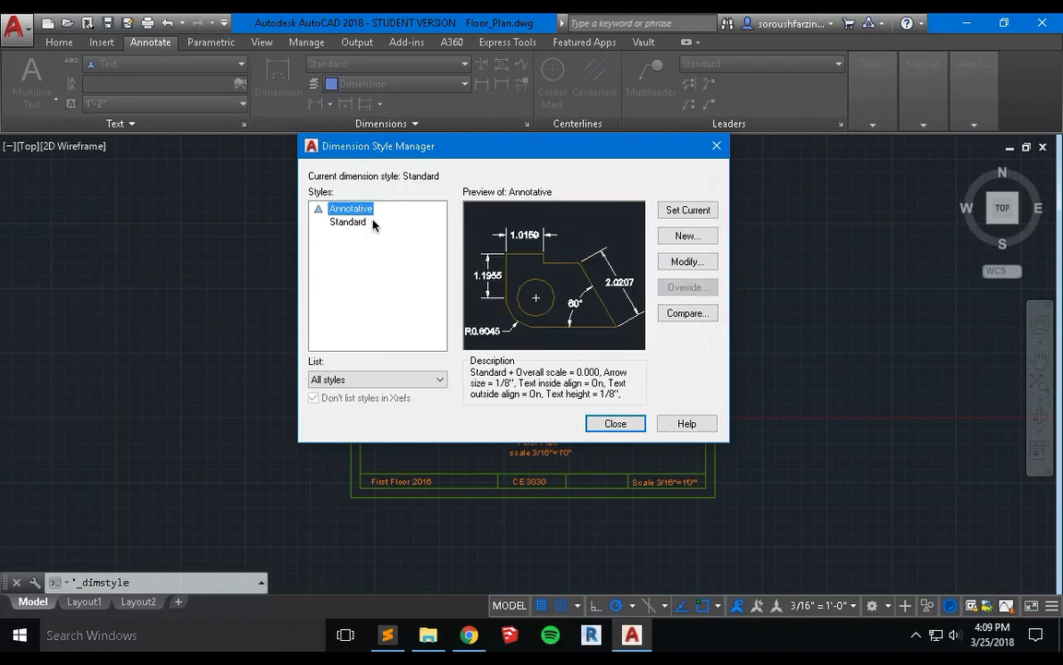
pyautogui.click(687, 237)
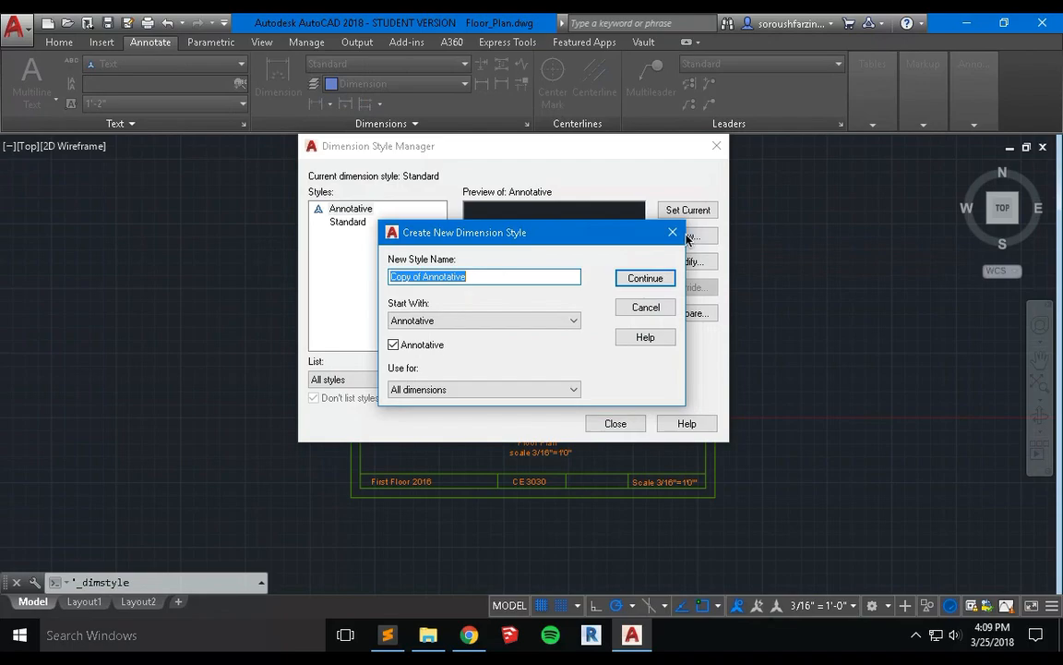
pyautogui.moveTo(522, 239); pyautogui.dragTo(510, 211)
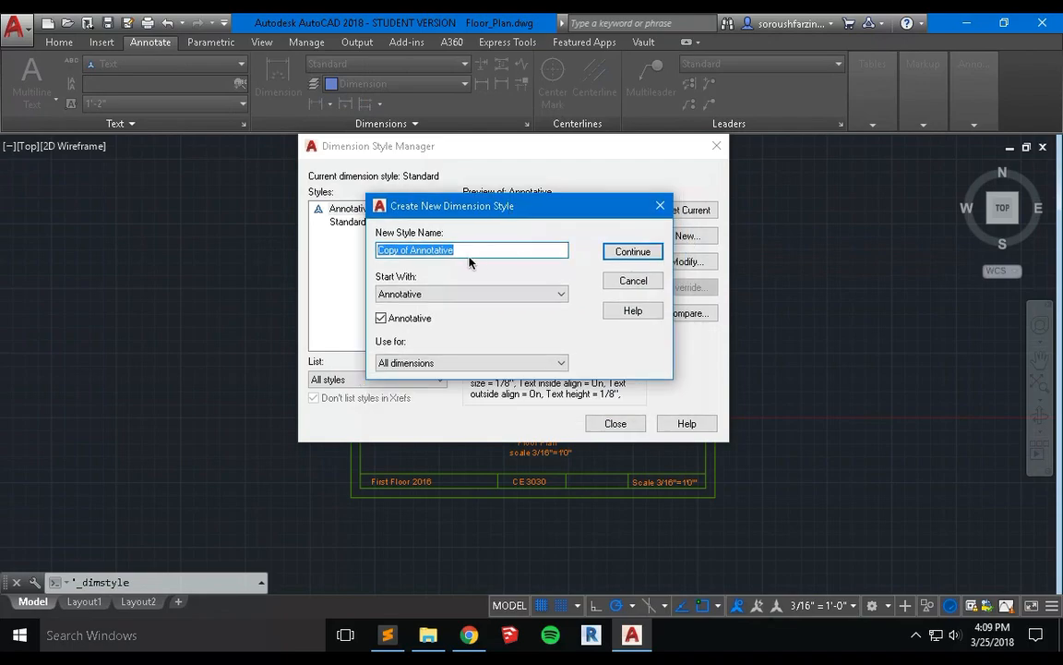
pyautogui.write('Floor_p')
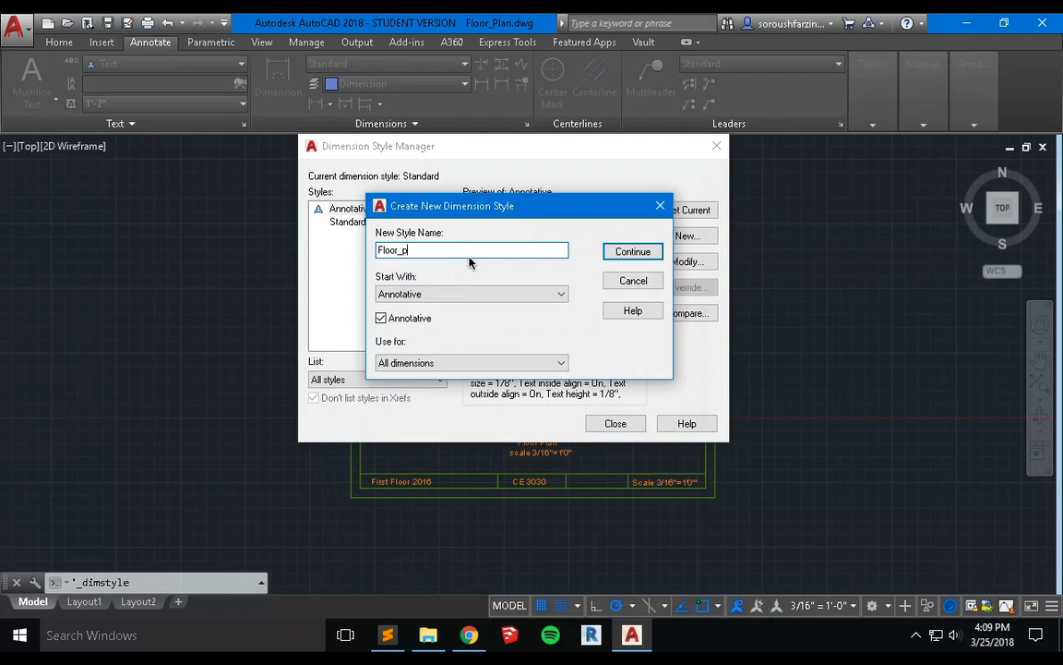
pyautogui.write('lan')
pyautogui.press('BackSpace')
pyautogui.press('BackSpace')
pyautogui.press('BackSpace')
pyautogui.press('BackSpace')
pyautogui.press('BackSpace')
pyautogui.write('_Pla')
# Base the new style on Annotative, apply it to all dimensions, and continue to its detailed settings.
pyautogui.click(406, 302)
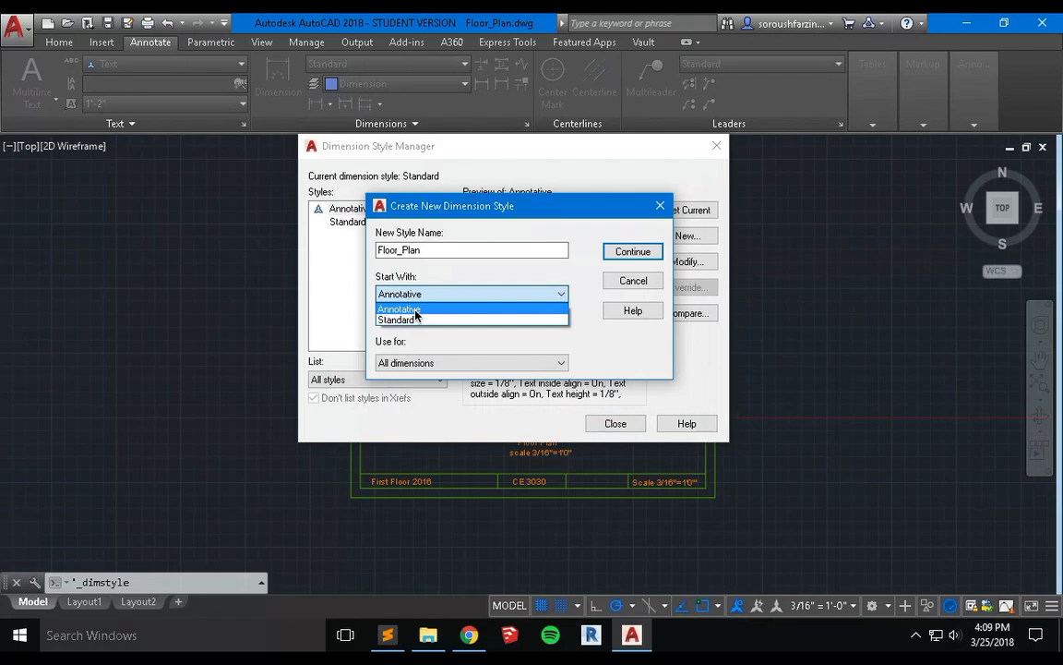
pyautogui.click(417, 310)
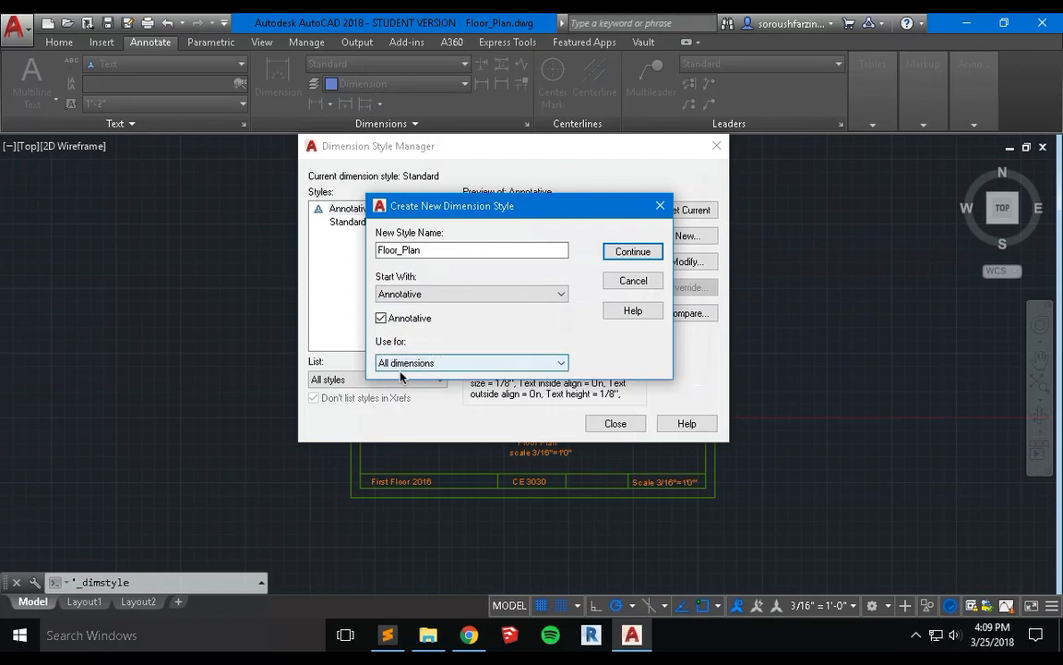
pyautogui.click(405, 364)
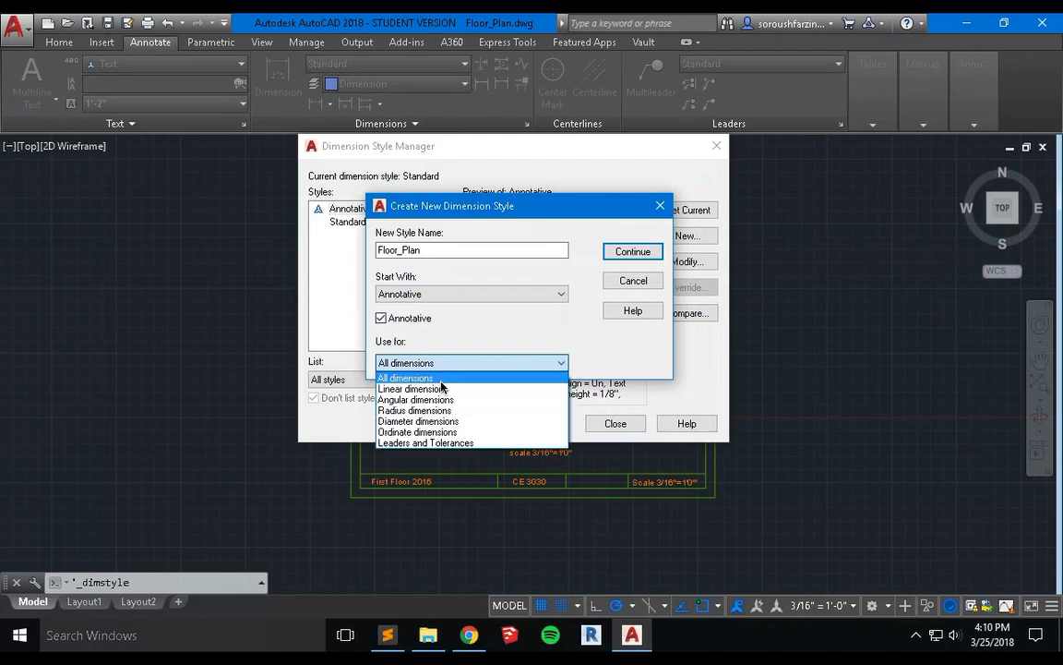
pyautogui.click(441, 378)
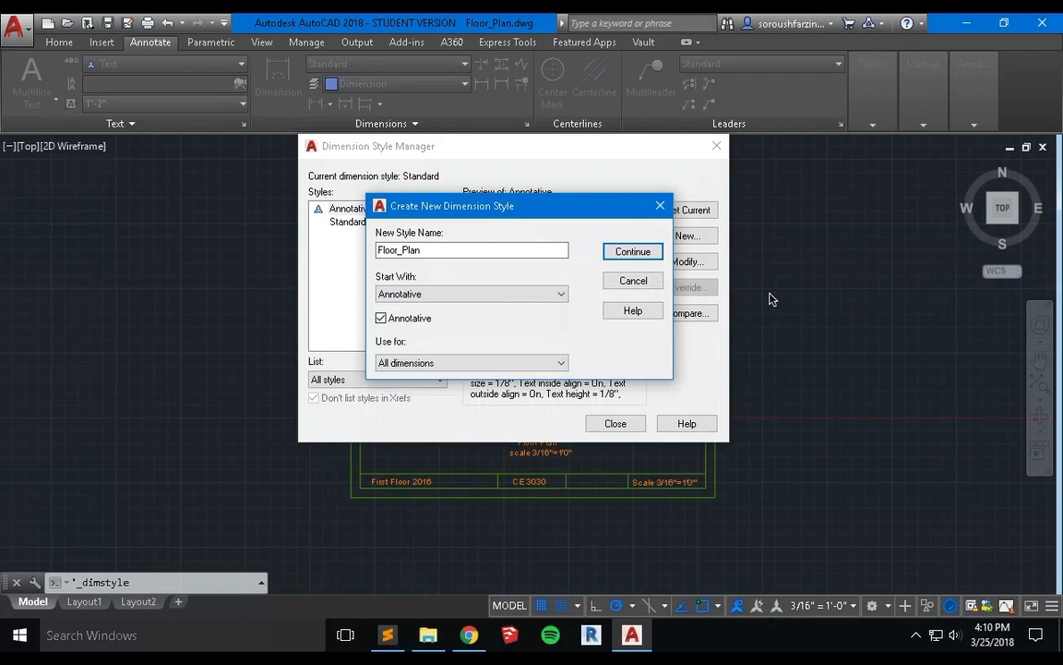
pyautogui.click(616, 253)
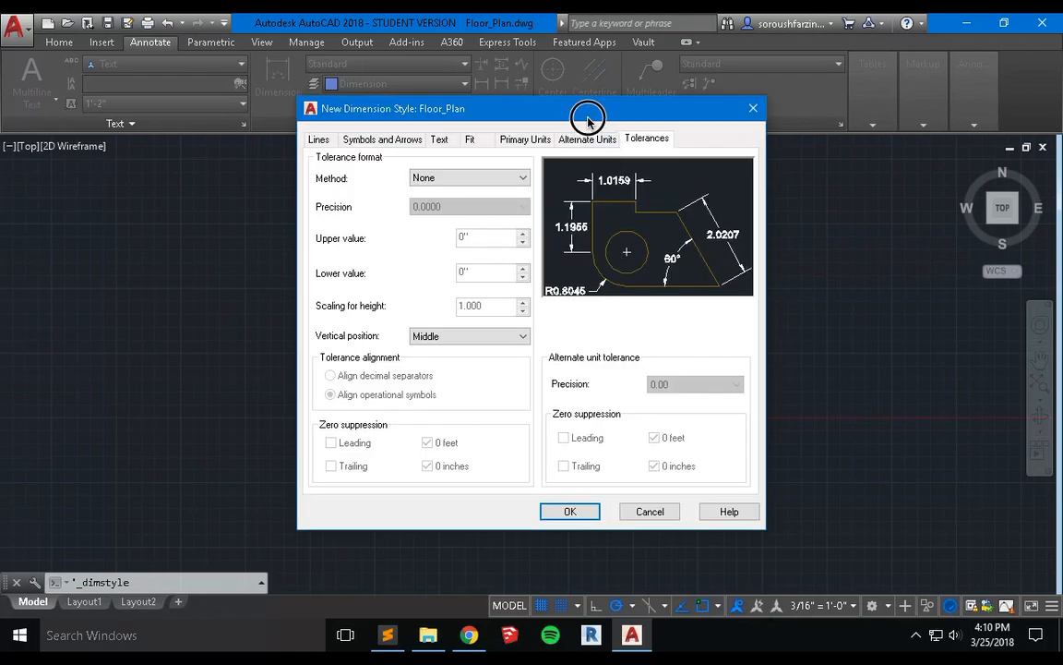
pyautogui.moveTo(584, 114); pyautogui.dragTo(572, 94)
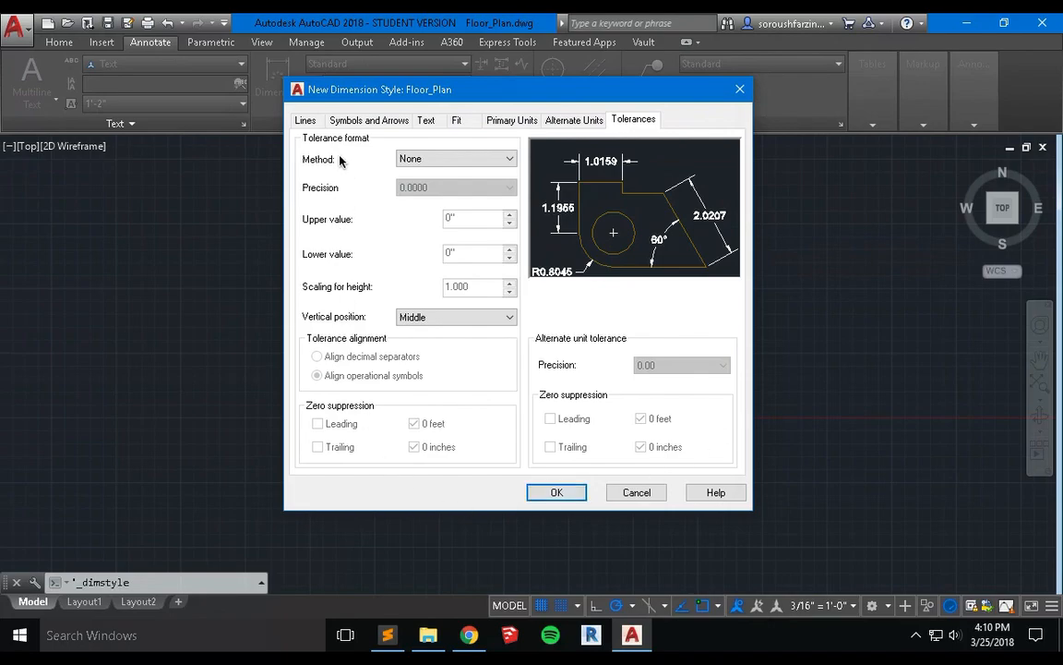
# Set the color, linetype and lineweight of the dimension lines to ByLayer.
pyautogui.click(304, 122)
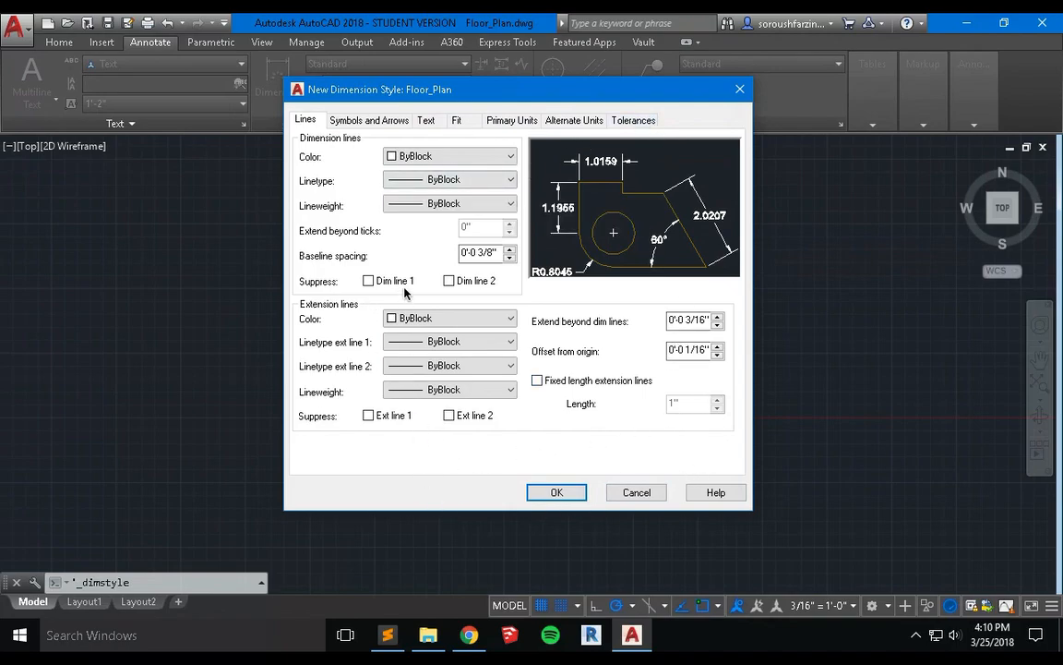
pyautogui.click(429, 157)
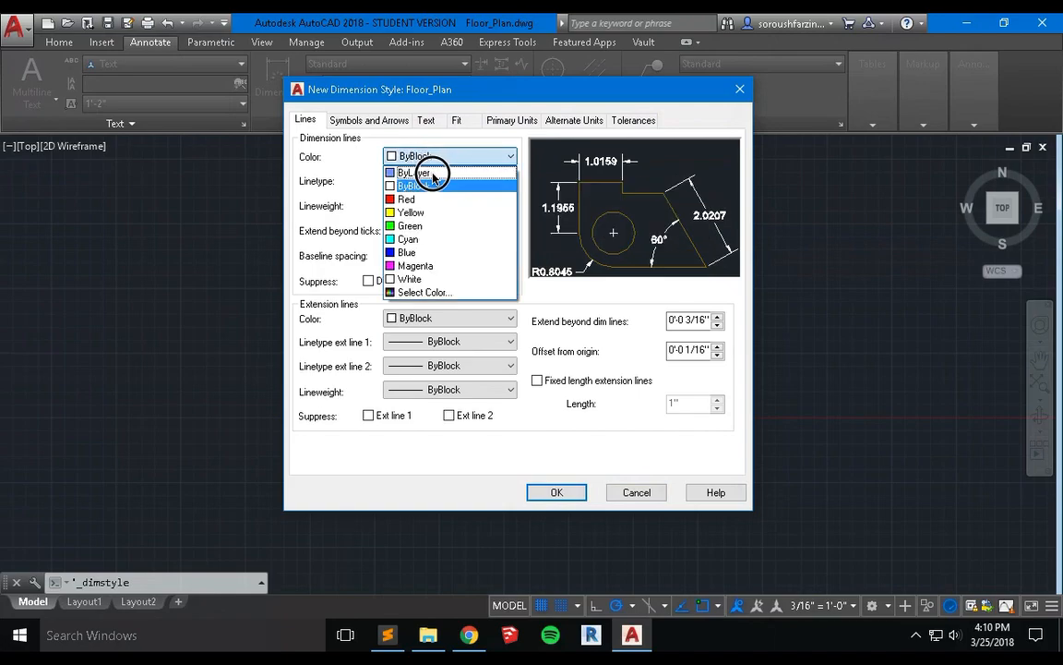
pyautogui.click(423, 172)
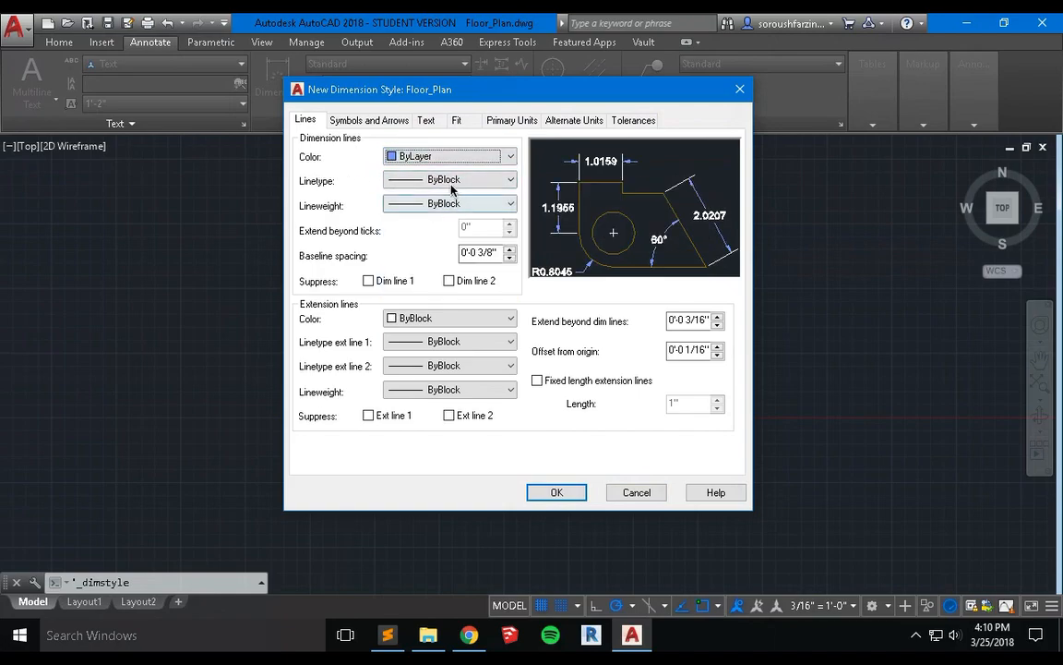
pyautogui.click(451, 183)
pyautogui.click(447, 197)
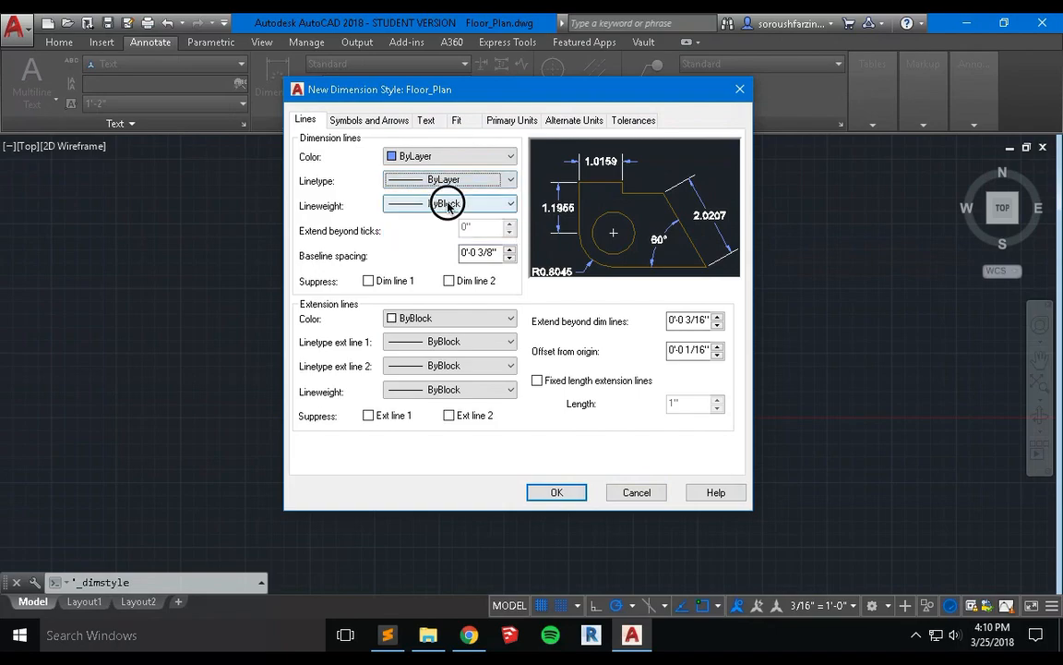
pyautogui.click(447, 205)
pyautogui.click(434, 217)
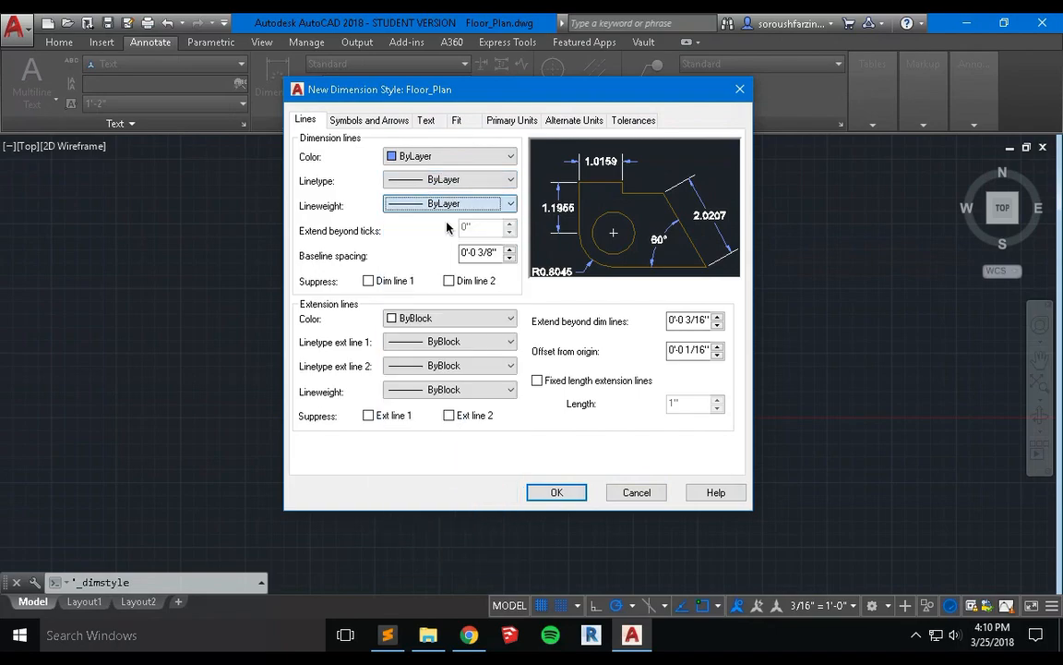
# Set the extension lines' color, both extension linetypes and the lineweight to ByLayer.
pyautogui.click(439, 321)
pyautogui.click(430, 338)
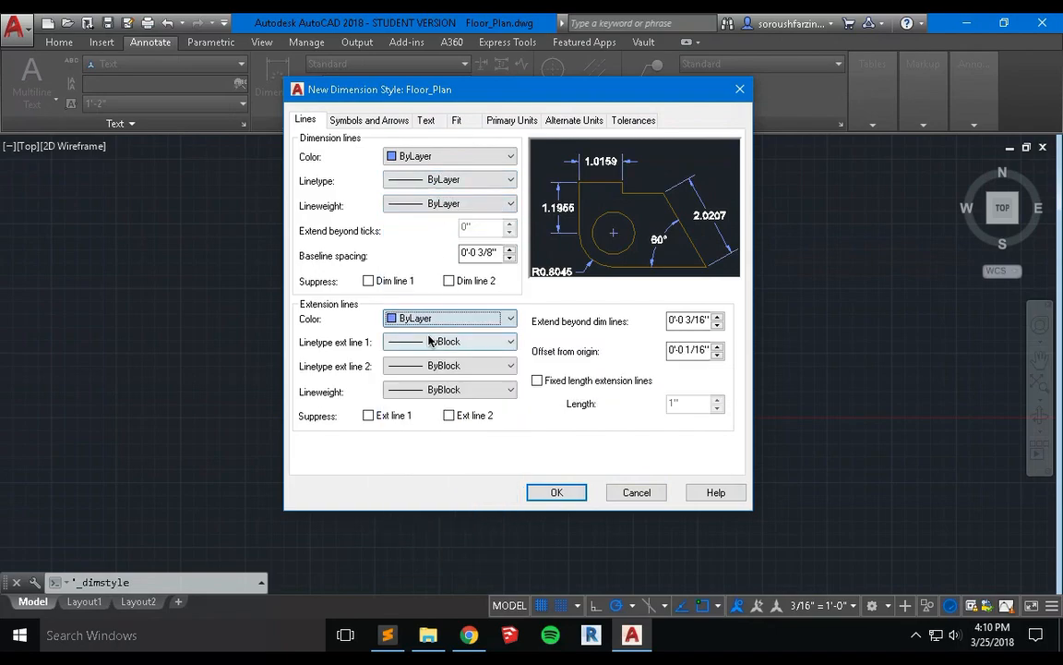
pyautogui.click(439, 341)
pyautogui.click(432, 358)
pyautogui.click(430, 367)
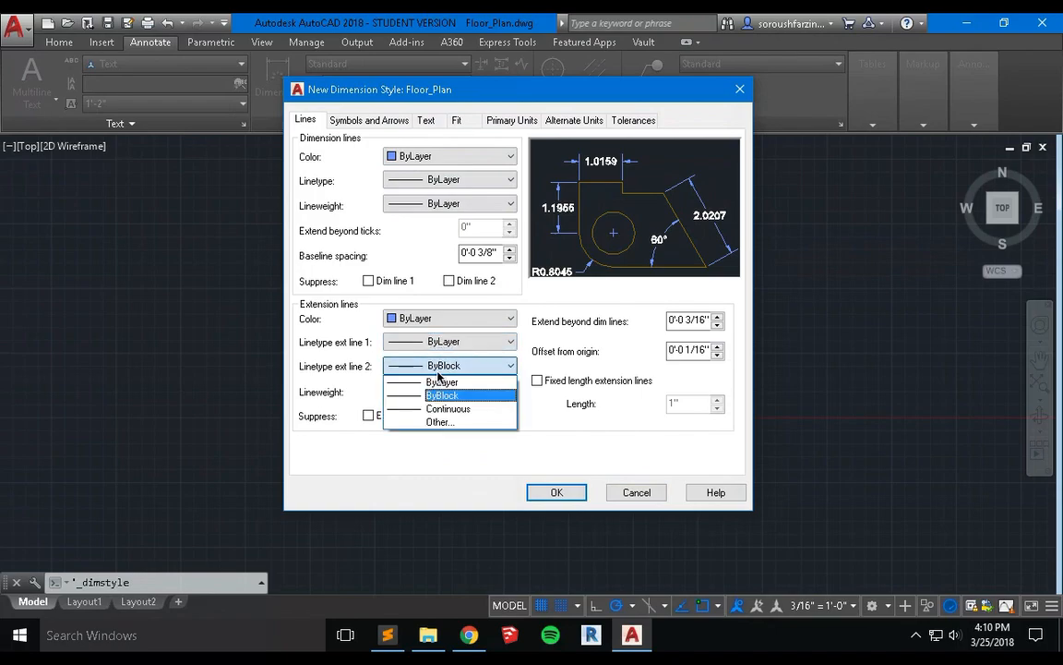
pyautogui.click(434, 392)
pyautogui.click(448, 390)
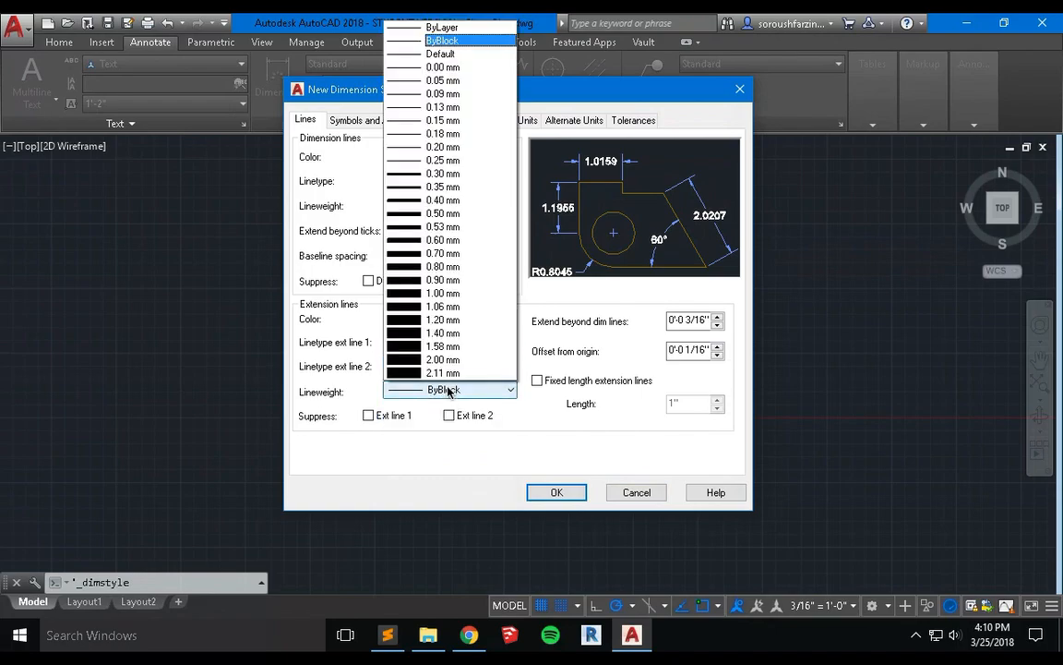
pyautogui.click(441, 27)
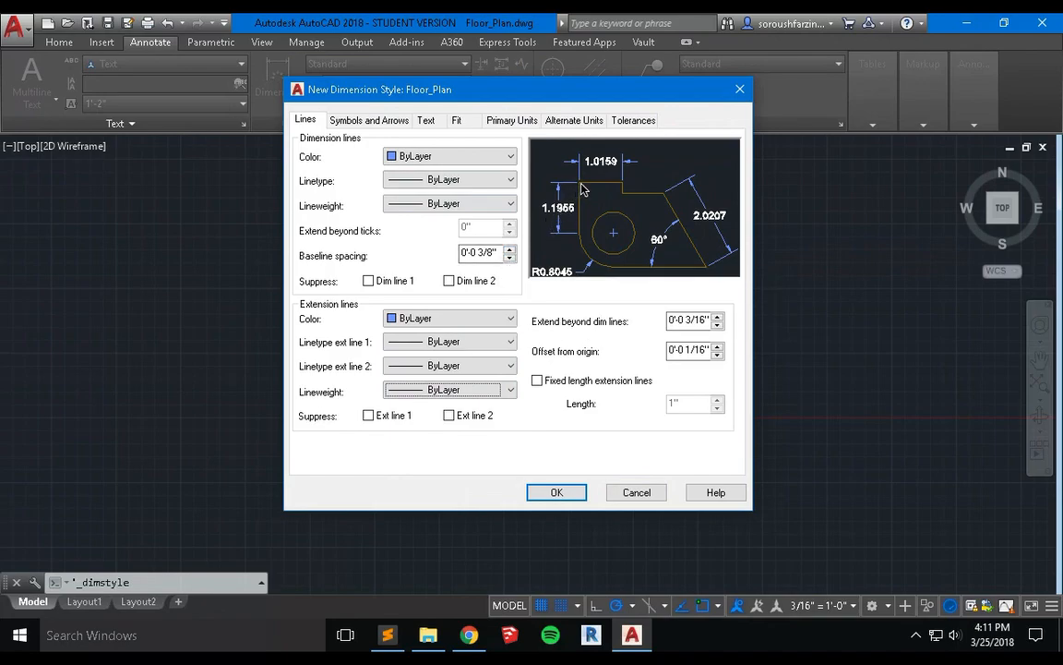
# Set the baseline spacing and the extension beyond the dimension lines both to 0'-0 1/16".
pyautogui.doubleClick(478, 256)
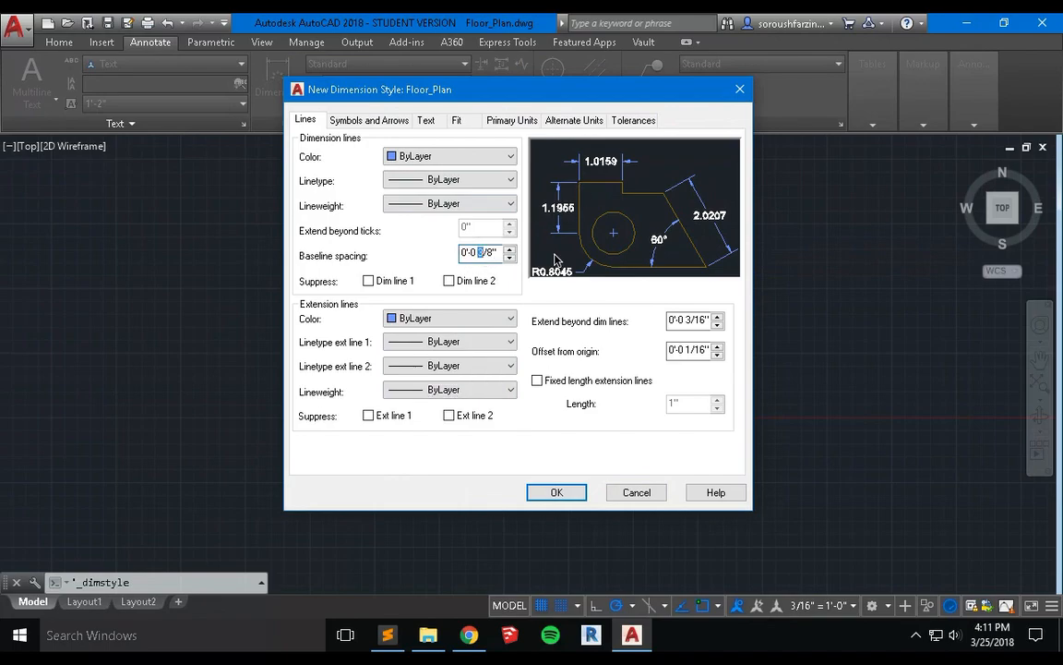
pyautogui.press('Right')
pyautogui.press('Right')
pyautogui.press('Right')
pyautogui.press('BackSpace')
pyautogui.press('BackSpace')
pyautogui.press('BackSpace')
pyautogui.write('1/16')
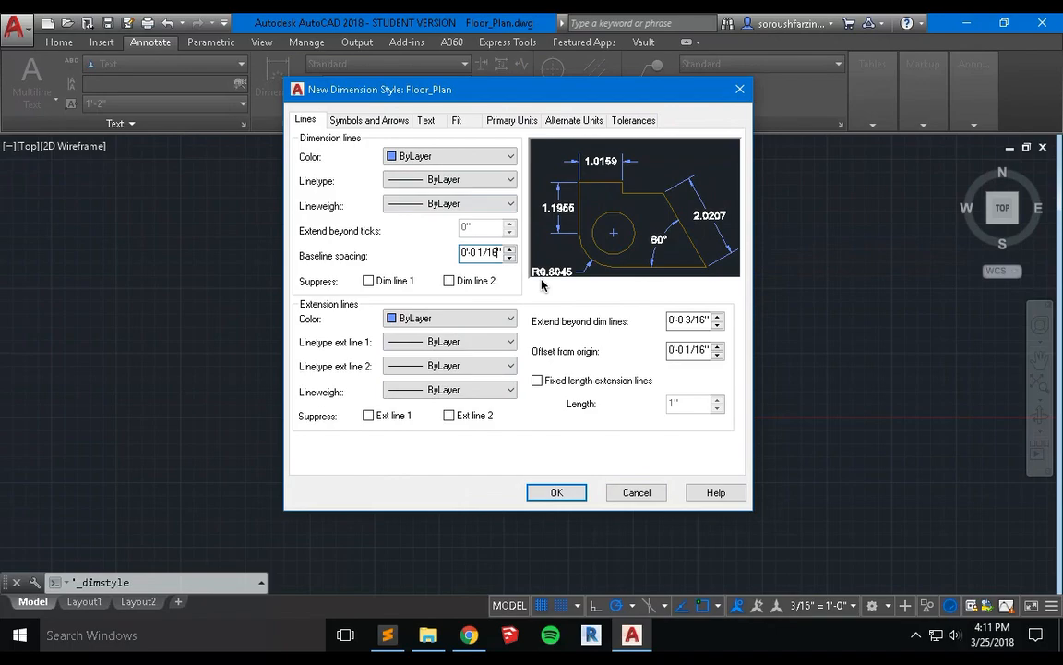
pyautogui.click(692, 320)
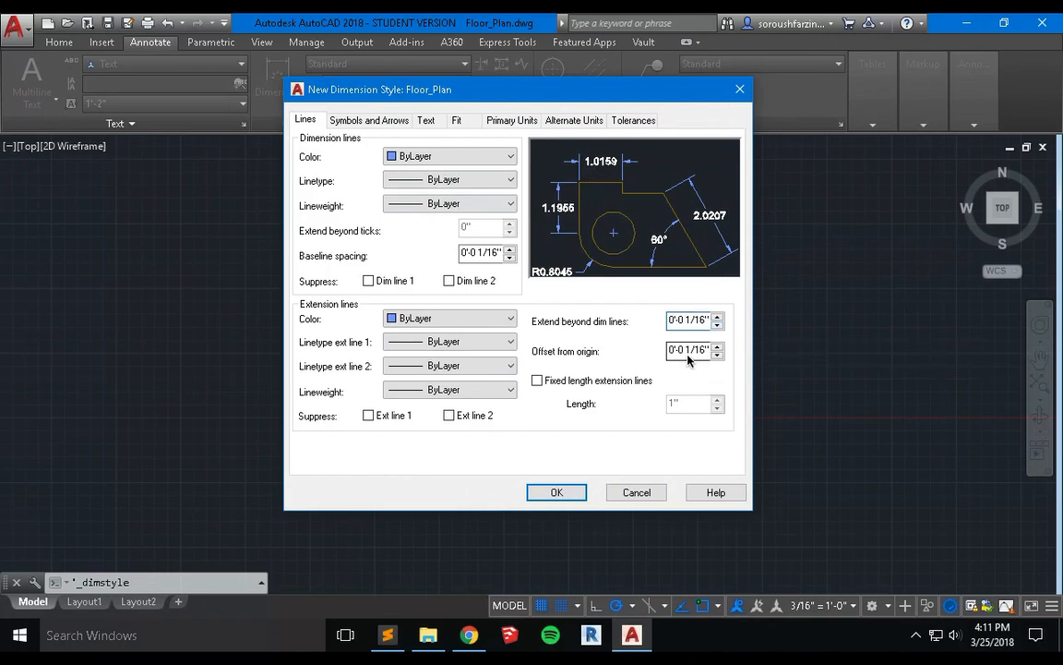
pyautogui.click(689, 355)
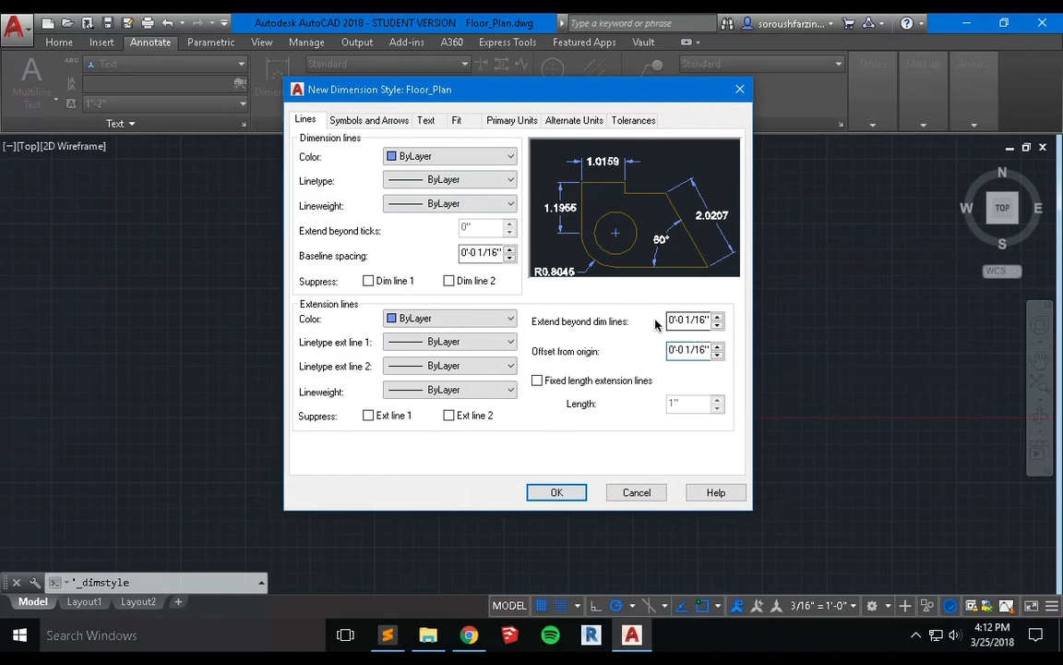
# Set the first and second arrowheads to Architectural tick with an arrow size of 0'-0 1/16".
pyautogui.click(378, 121)
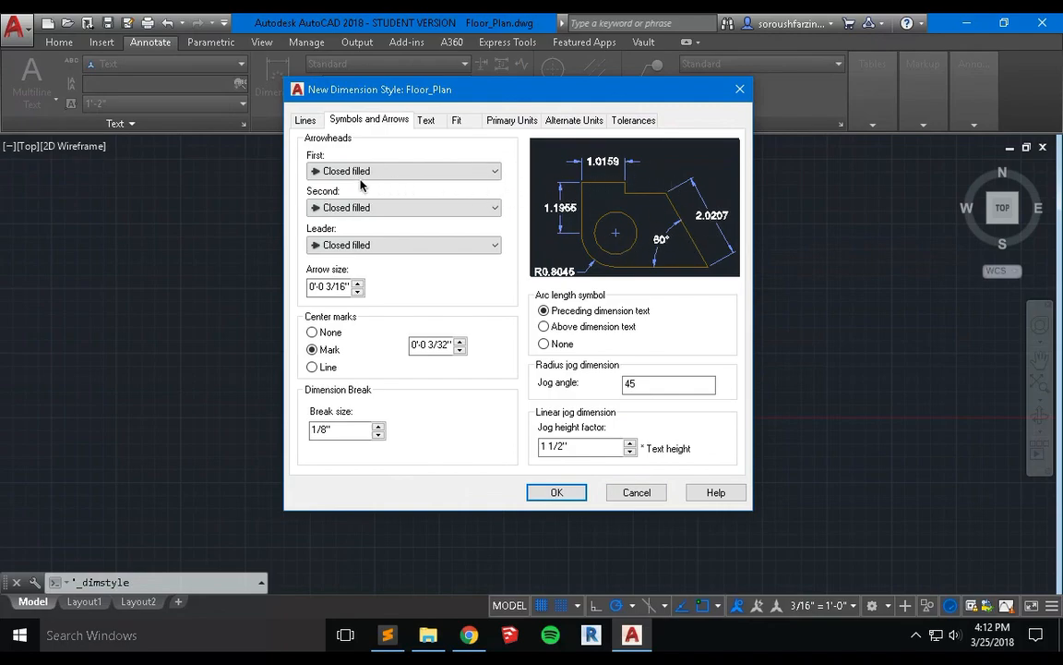
pyautogui.click(314, 171)
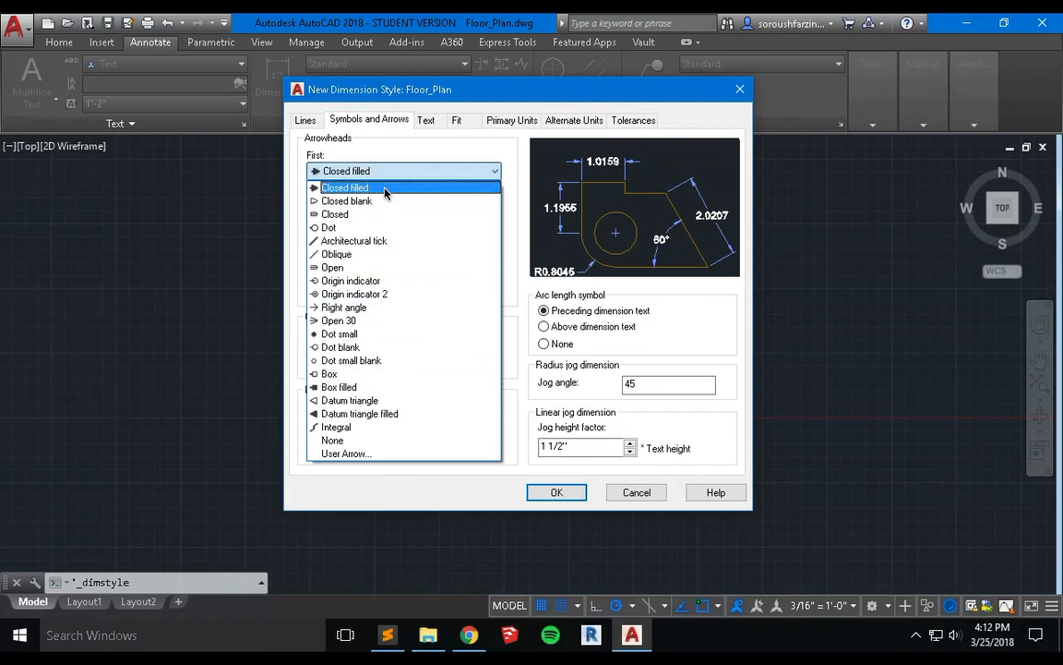
pyautogui.click(404, 242)
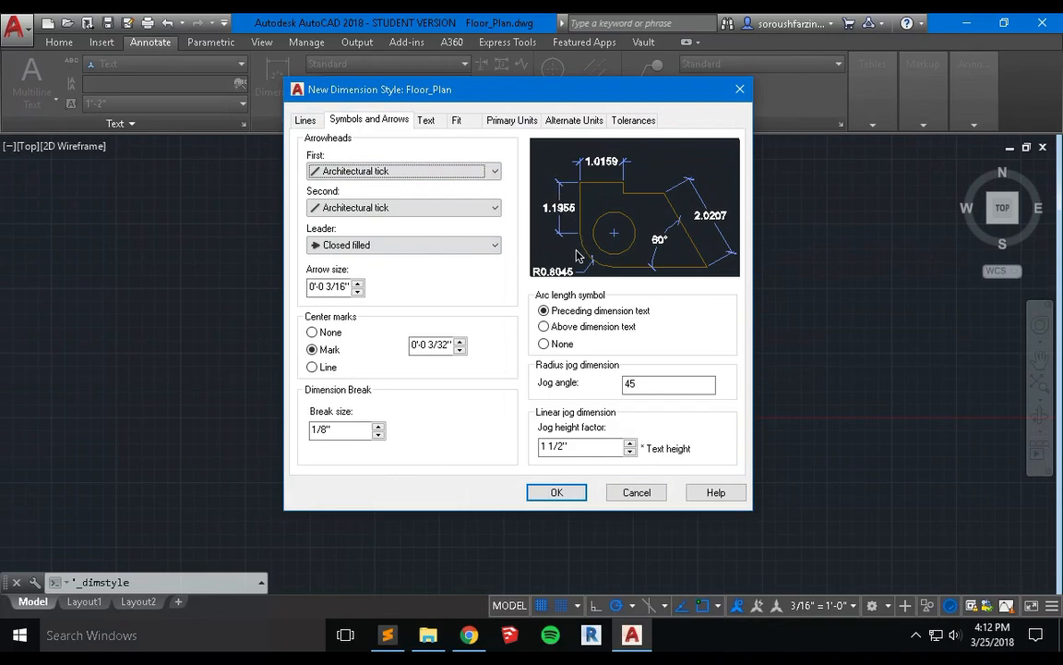
pyautogui.click(338, 286)
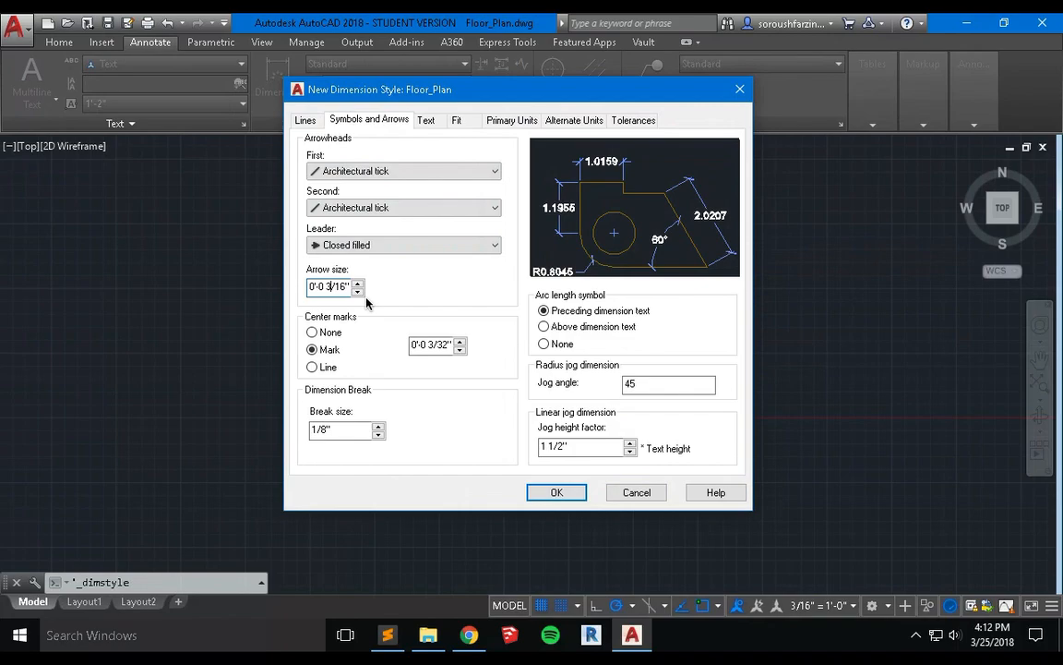
pyautogui.press('BackSpace')
pyautogui.write('1')
# Try the None option for the center marks and switch them back to Mark.
pyautogui.click(420, 346)
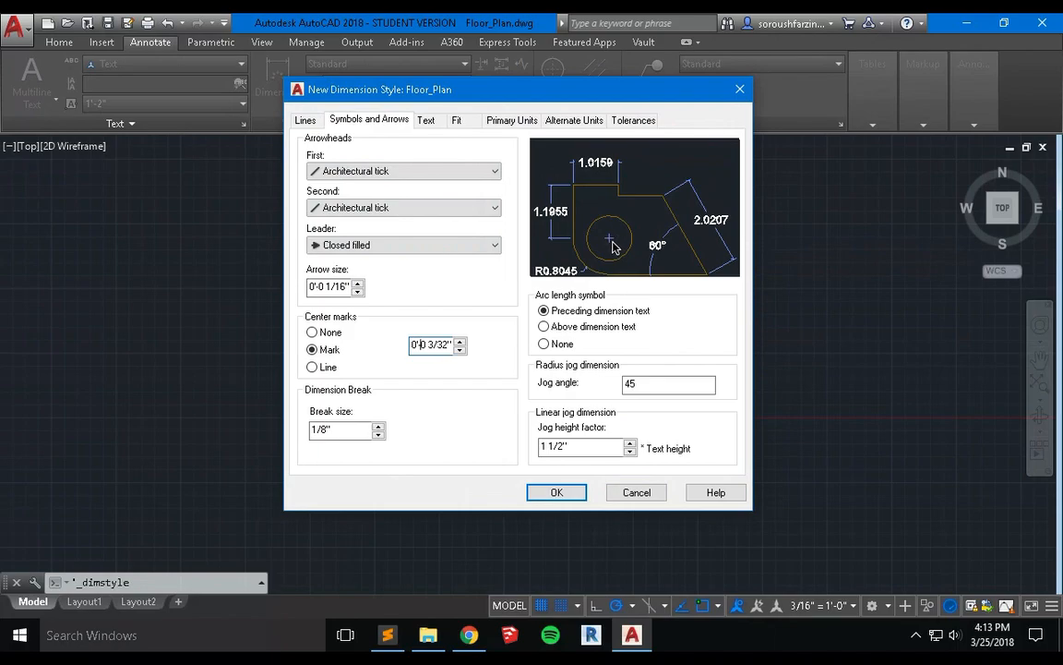
pyautogui.click(313, 335)
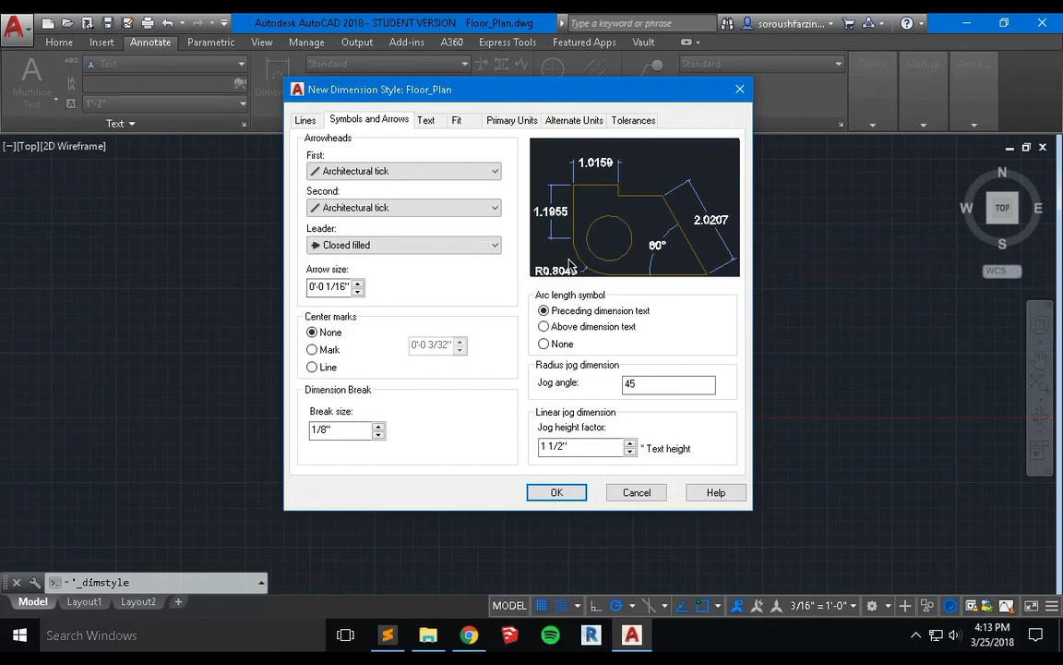
pyautogui.click(313, 349)
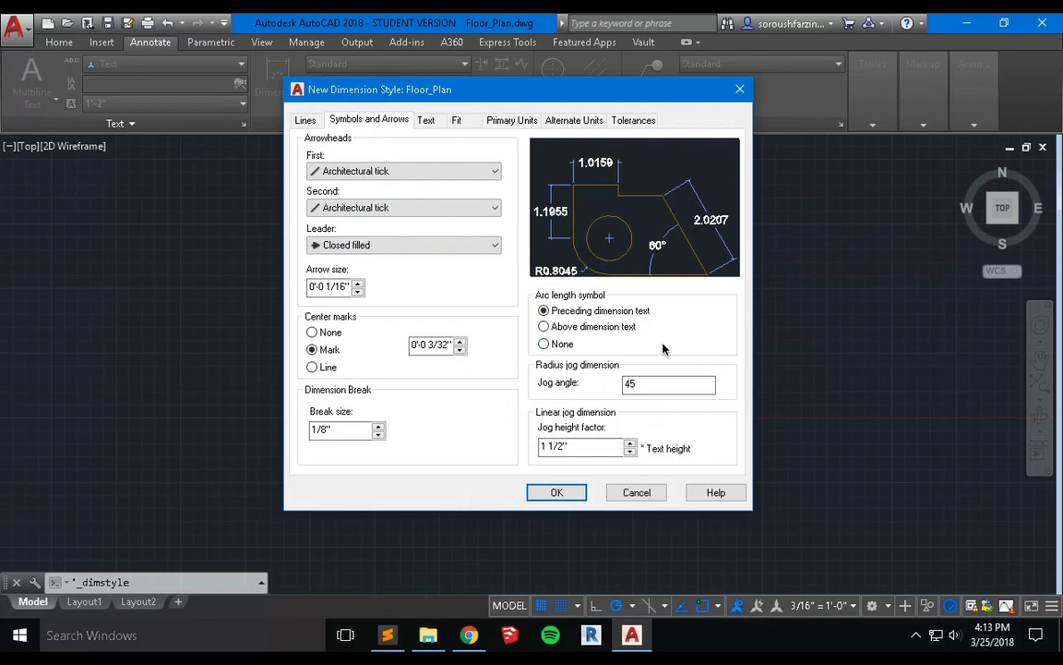
# Set the dimension text's style to Text, reviewing that style's definition, and set its text color to ByLayer.
pyautogui.click(427, 121)
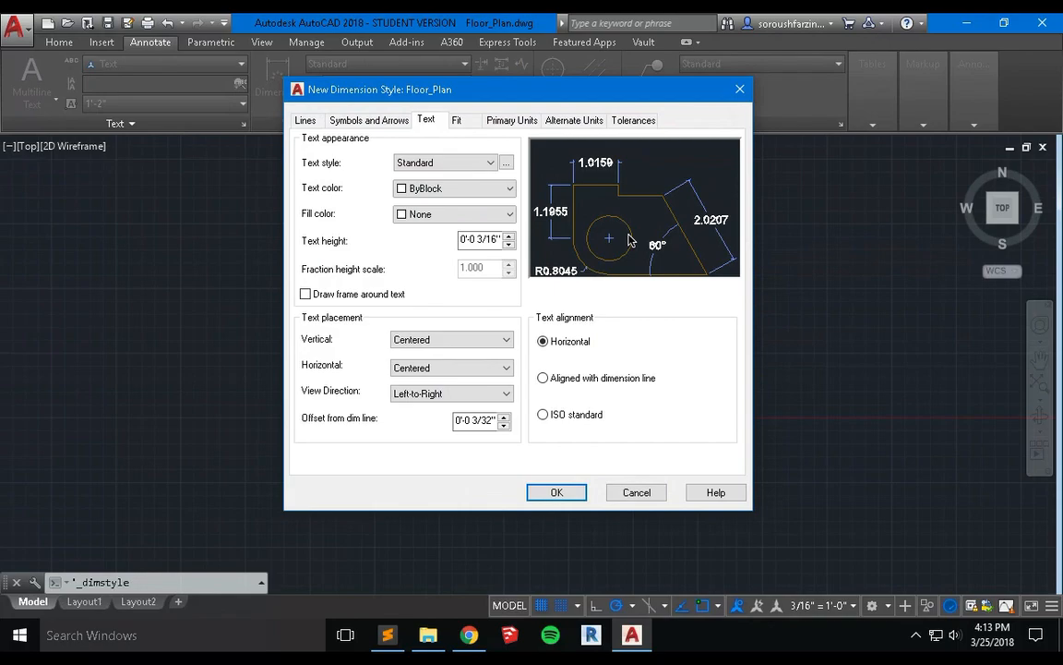
pyautogui.click(471, 162)
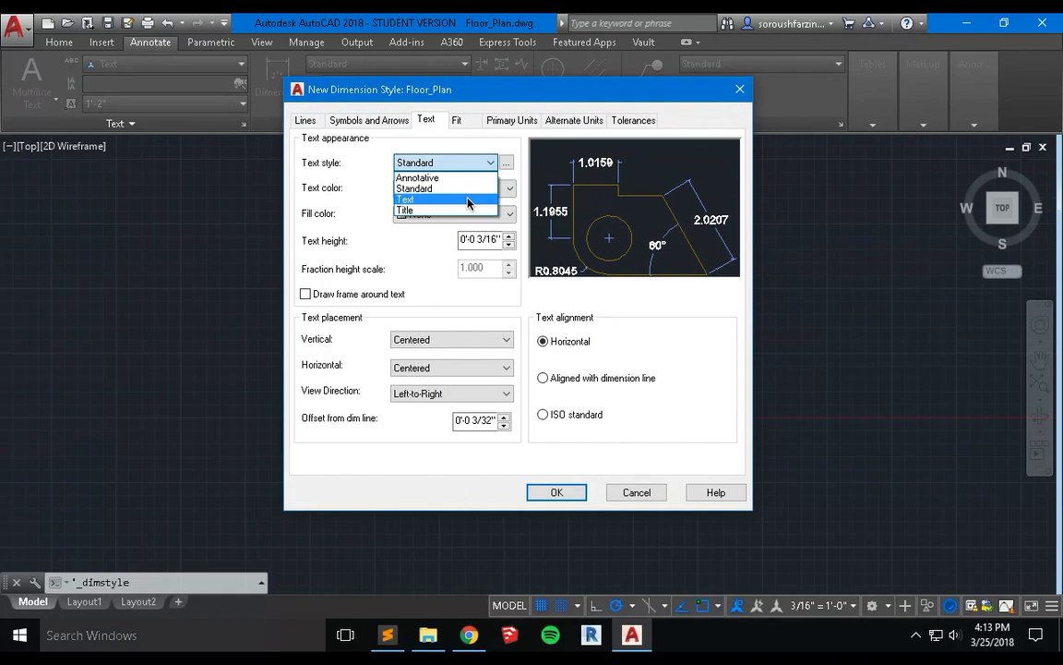
pyautogui.click(468, 201)
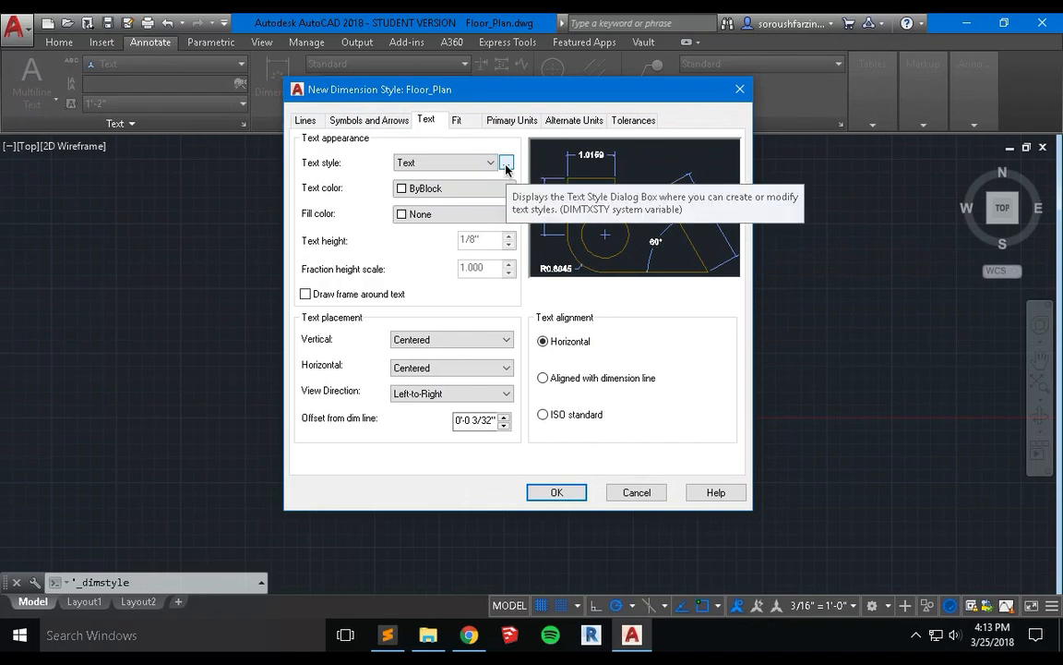
pyautogui.click(506, 164)
pyautogui.moveTo(424, 147); pyautogui.dragTo(453, 89)
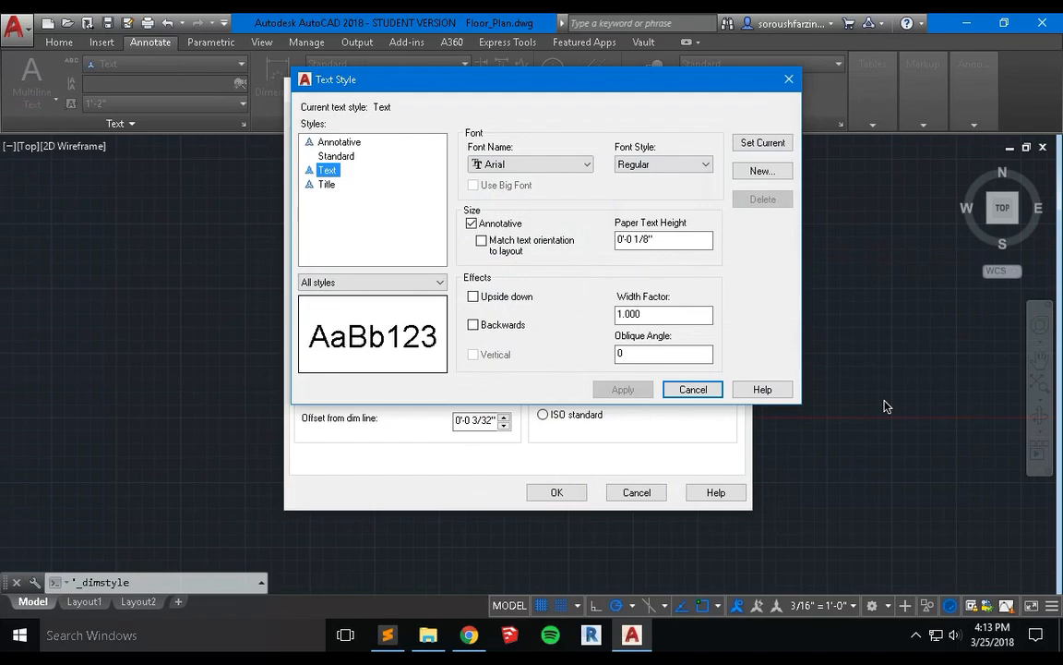
pyautogui.click(692, 389)
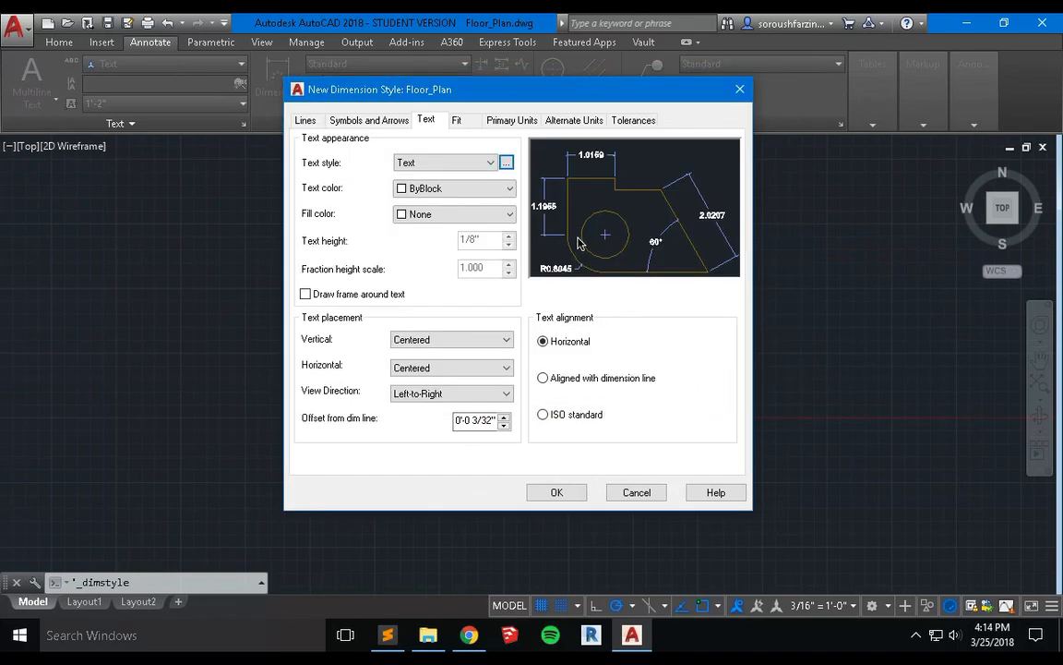
pyautogui.click(441, 189)
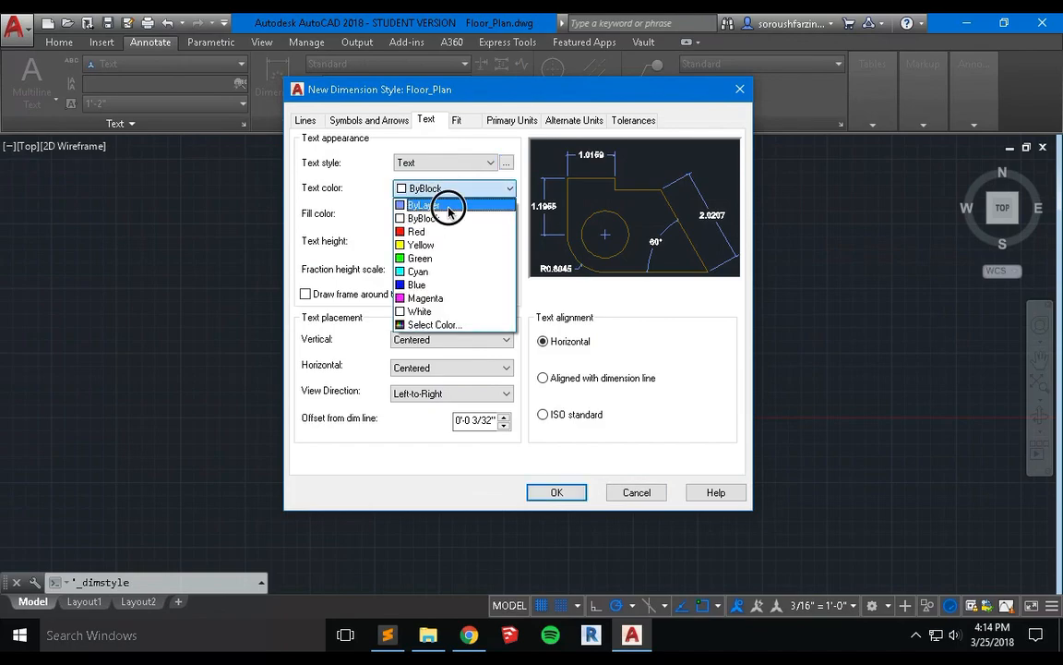
pyautogui.click(448, 207)
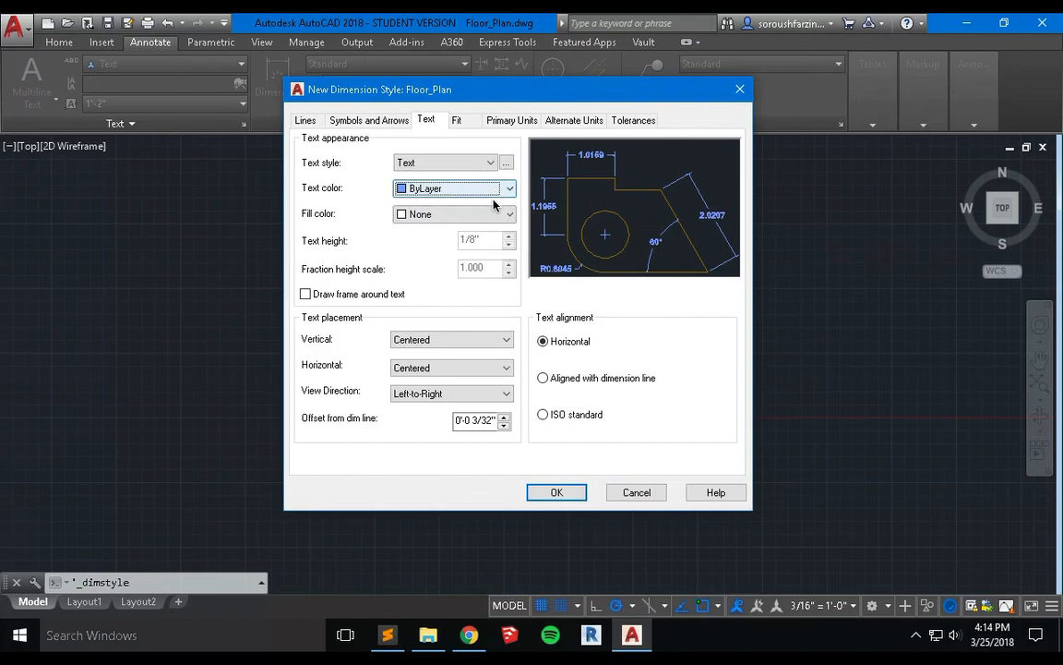
# Try a yellow fill color behind the dimension text and set the fill back to None.
pyautogui.click(433, 218)
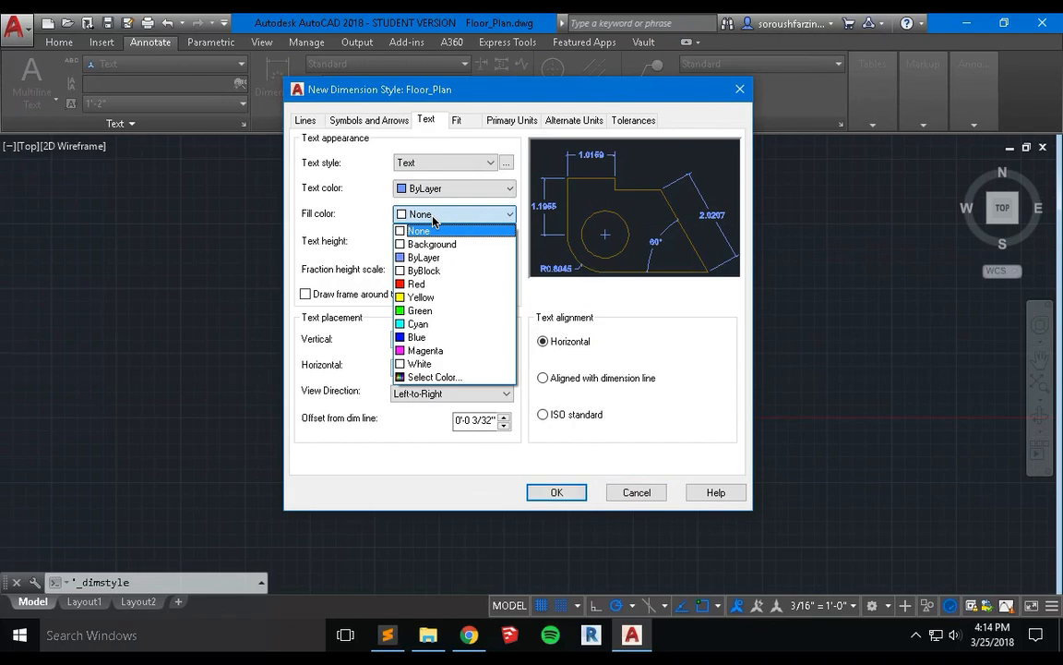
pyautogui.click(435, 297)
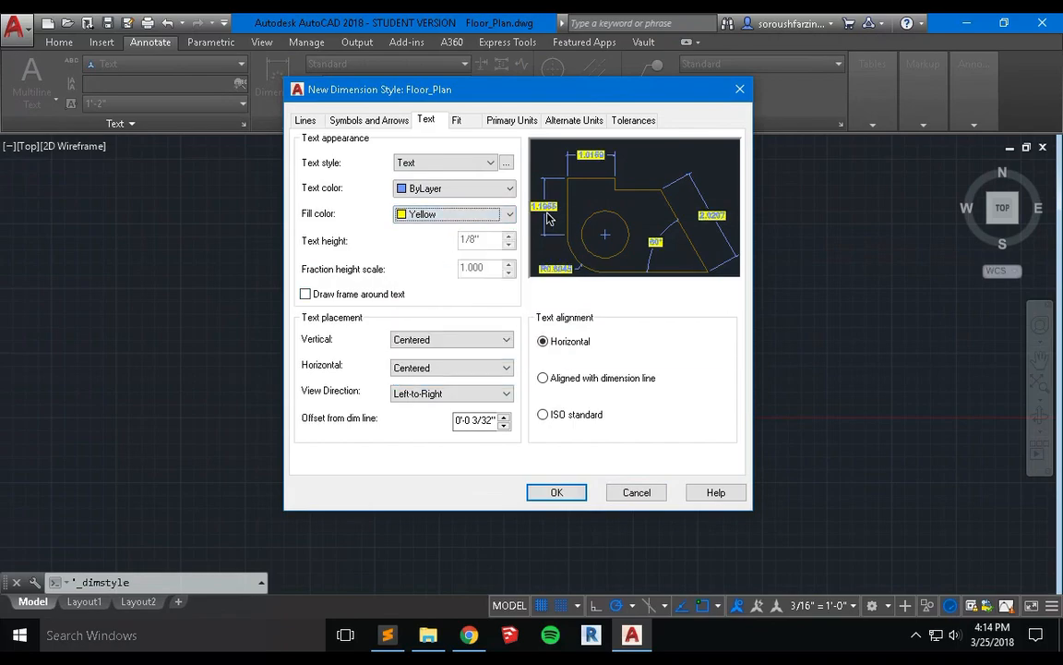
pyautogui.click(476, 222)
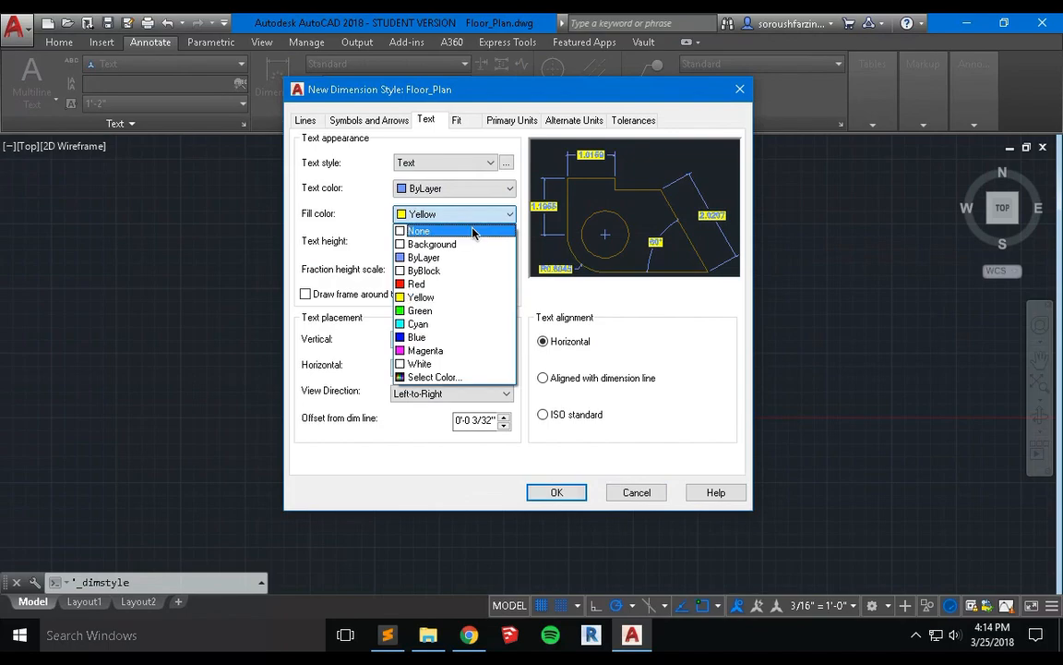
pyautogui.click(475, 231)
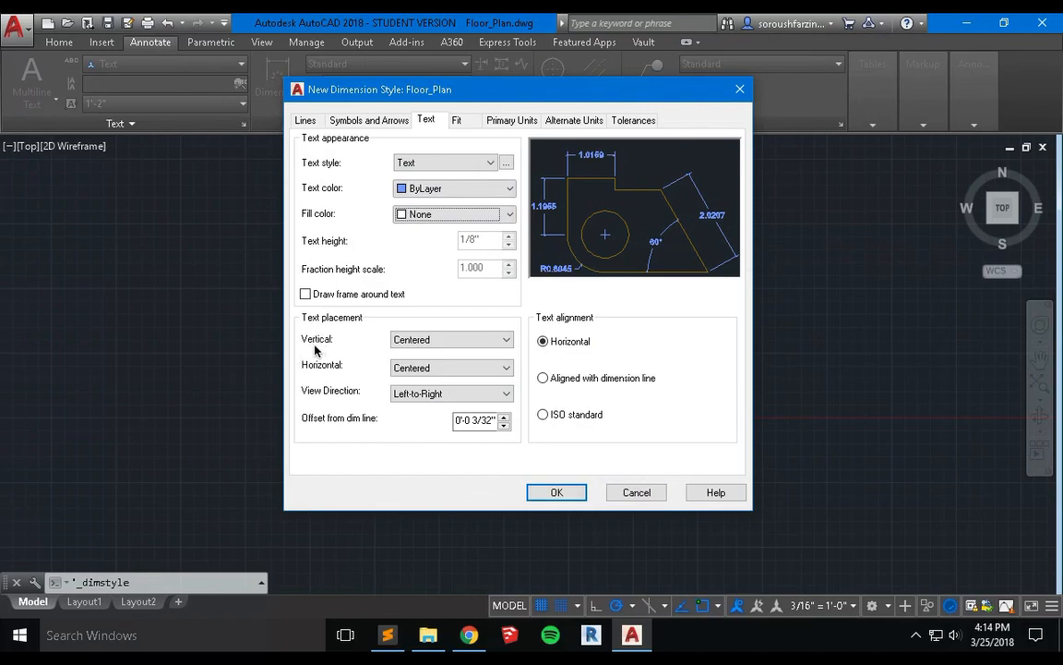
# Try the At Ext Line 1 and Over Ext Line 1 horizontal text placements and return to Centered.
pyautogui.click(420, 367)
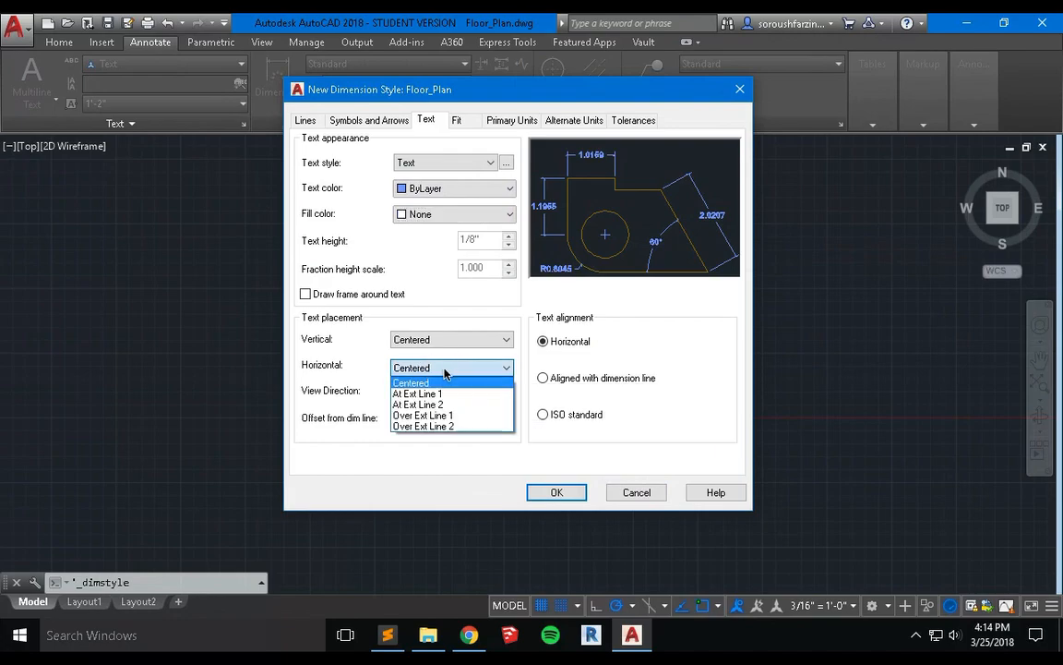
pyautogui.click(442, 394)
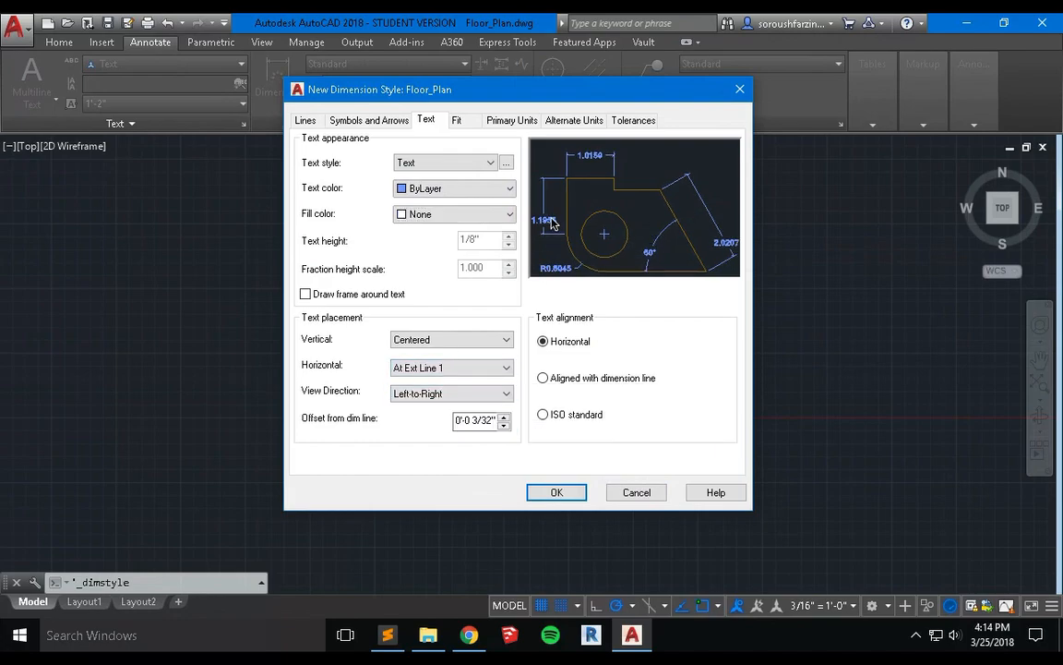
pyautogui.click(467, 369)
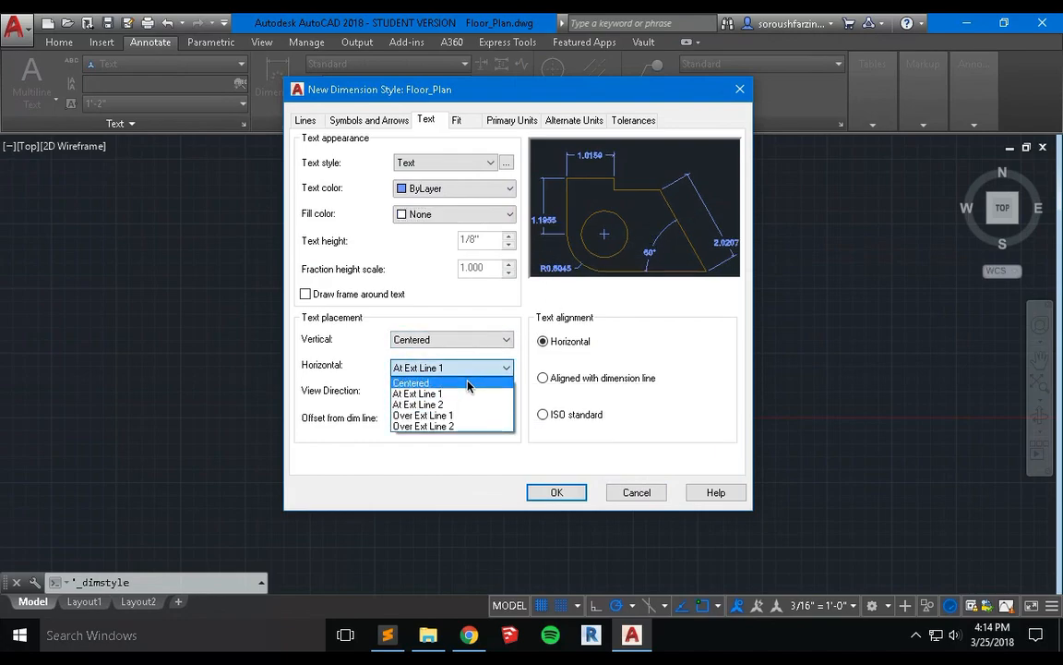
pyautogui.click(469, 417)
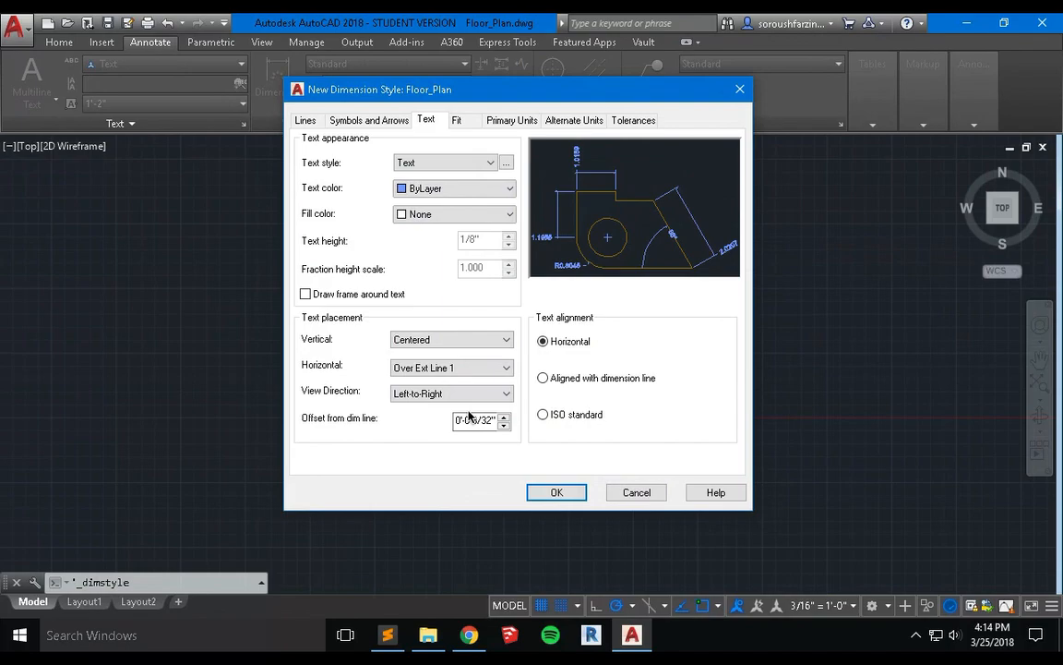
pyautogui.click(462, 368)
pyautogui.click(459, 383)
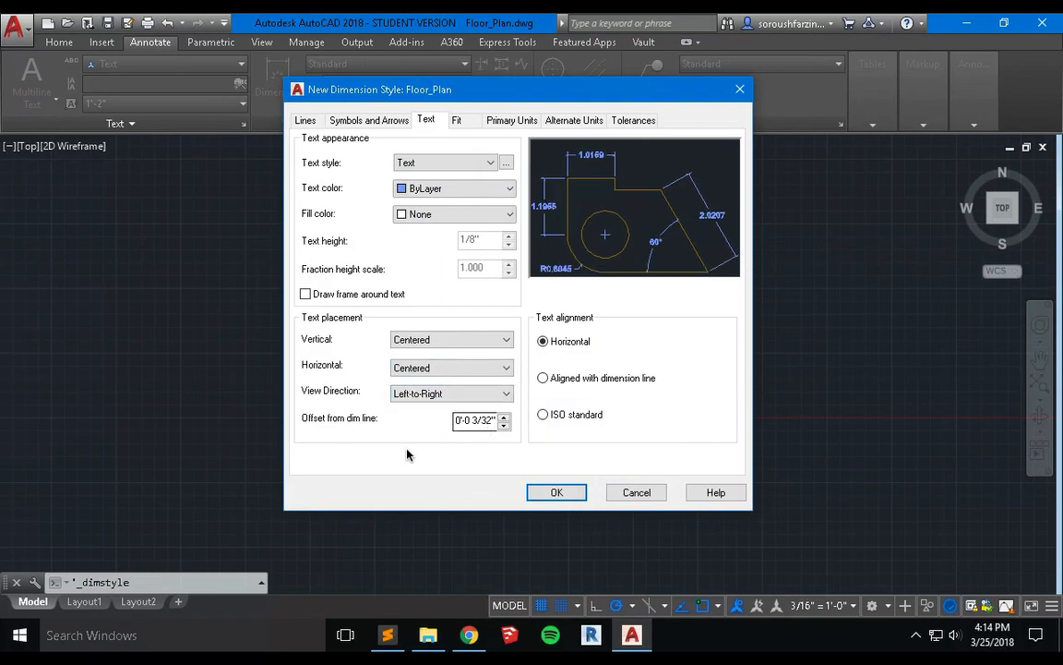
# Try the Right-to-Left view direction for the dimension text and switch it back to Left-to-Right.
pyautogui.click(426, 397)
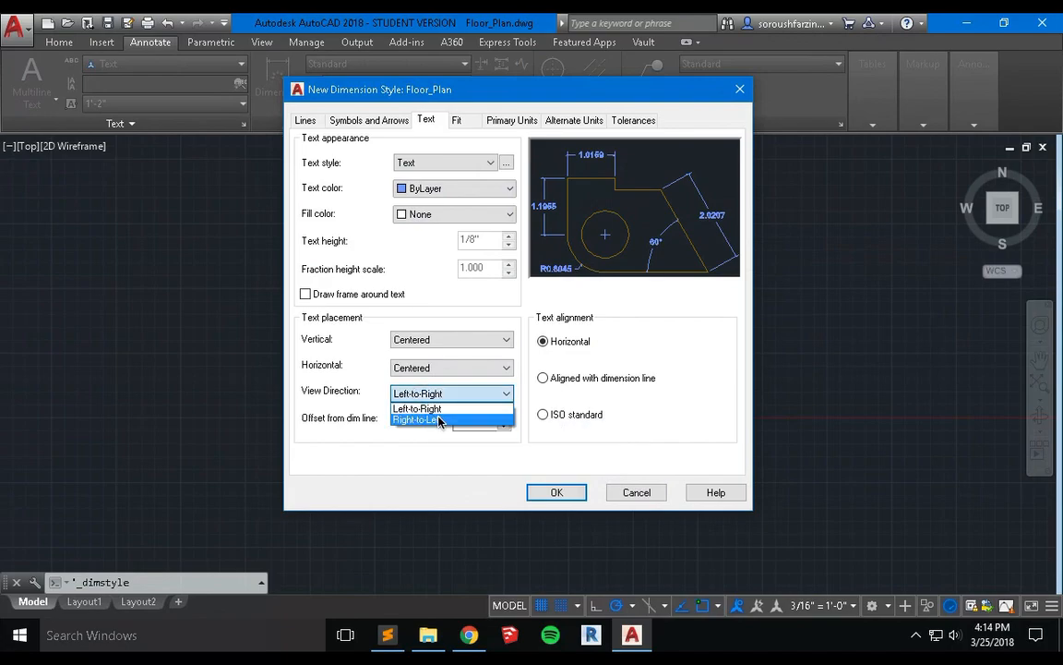
pyautogui.click(440, 420)
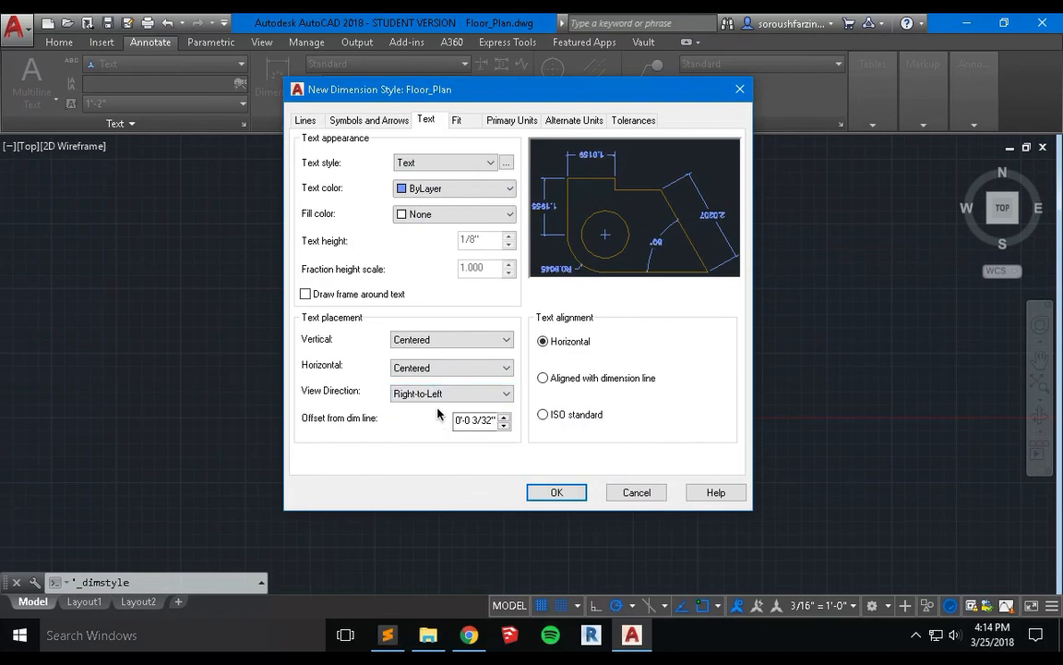
pyautogui.click(463, 394)
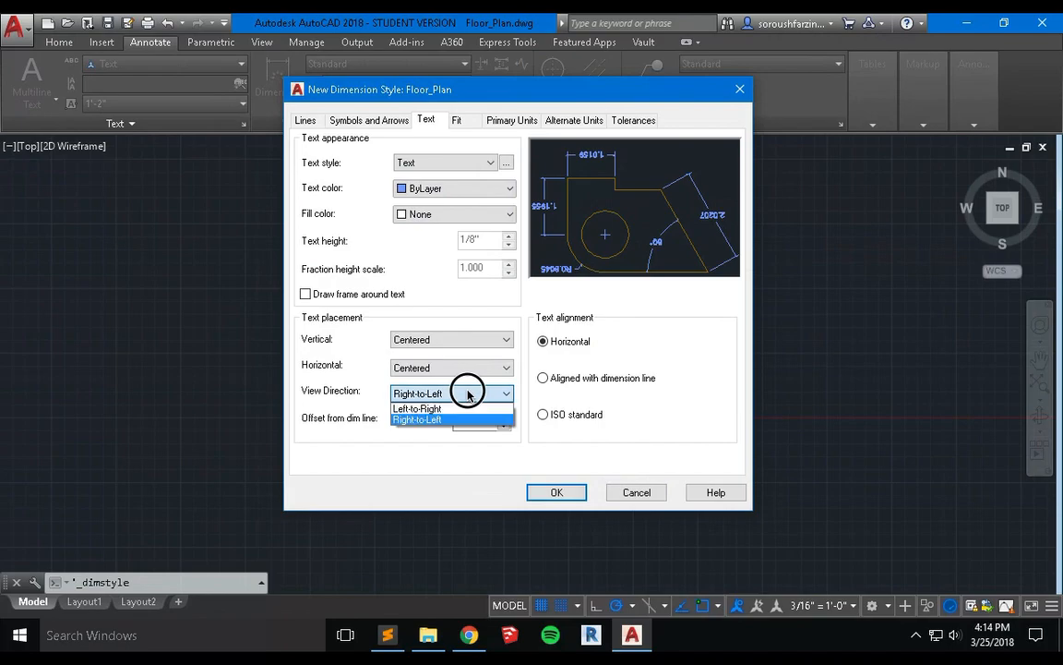
pyautogui.click(453, 409)
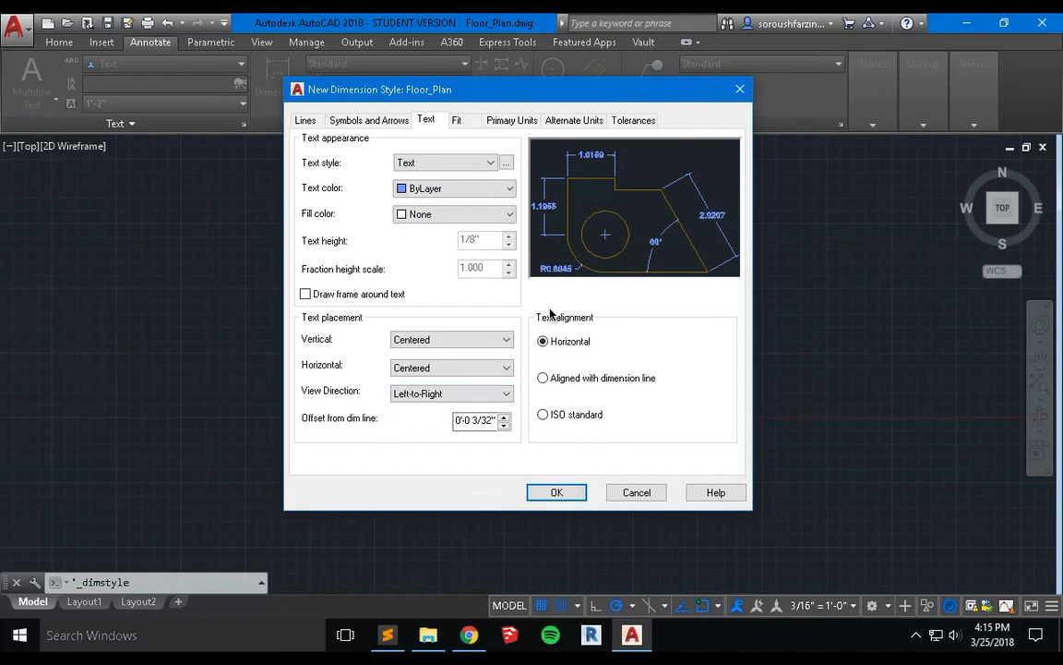
# Align the dimension text with the dimension line and bring up the style's fit options.
pyautogui.click(544, 380)
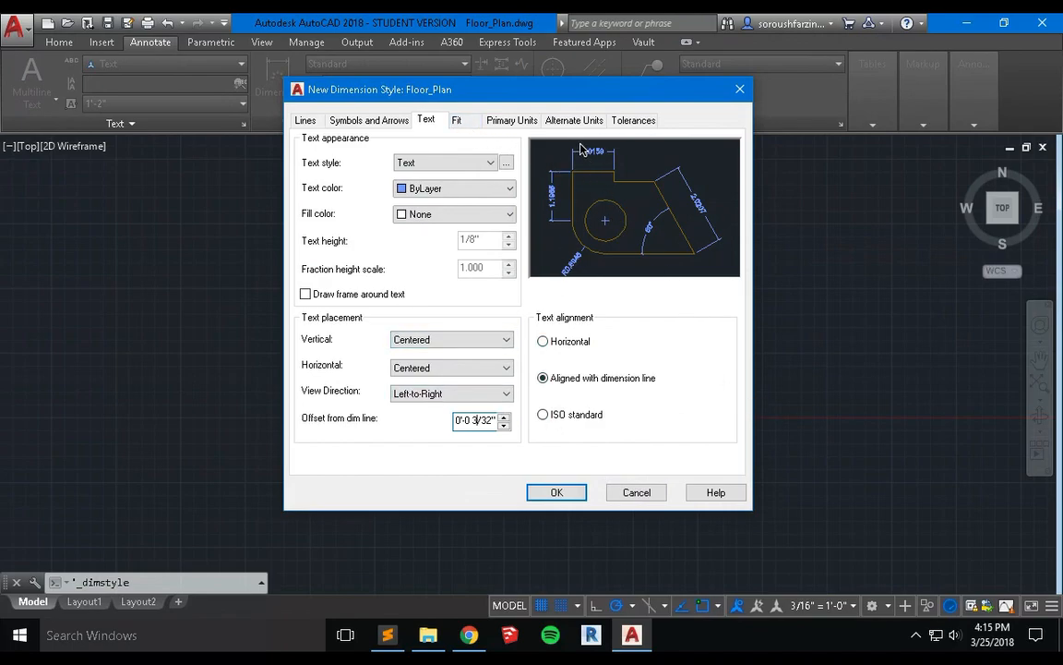
pyautogui.click(477, 422)
pyautogui.click(464, 123)
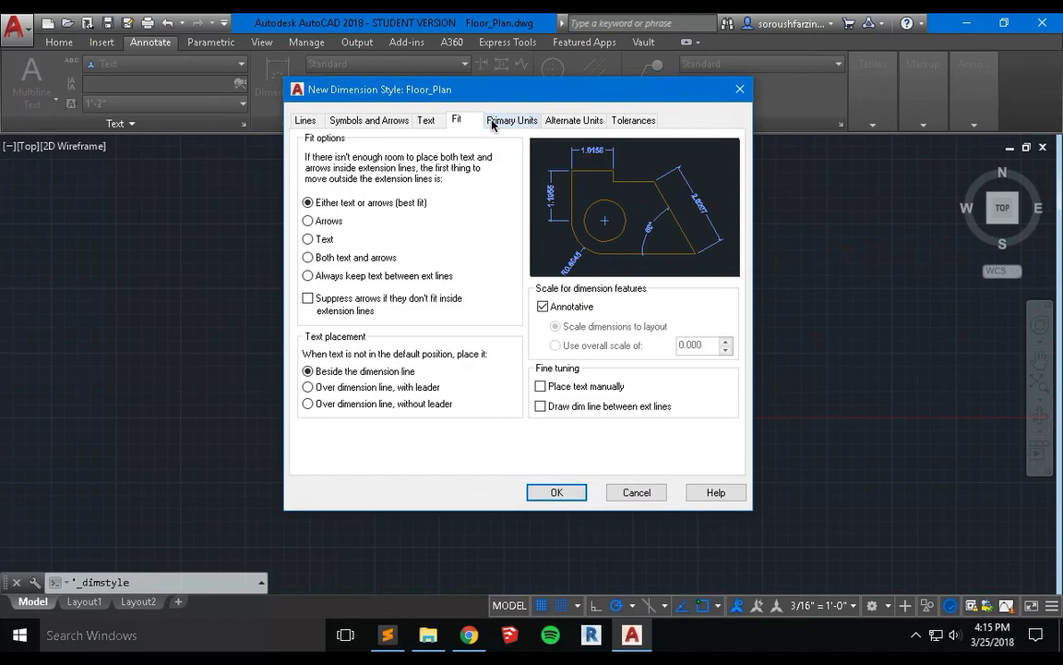
# Set the linear dimensions' primary unit format to Architectural with a precision of 0'-0 1/16".
pyautogui.click(503, 123)
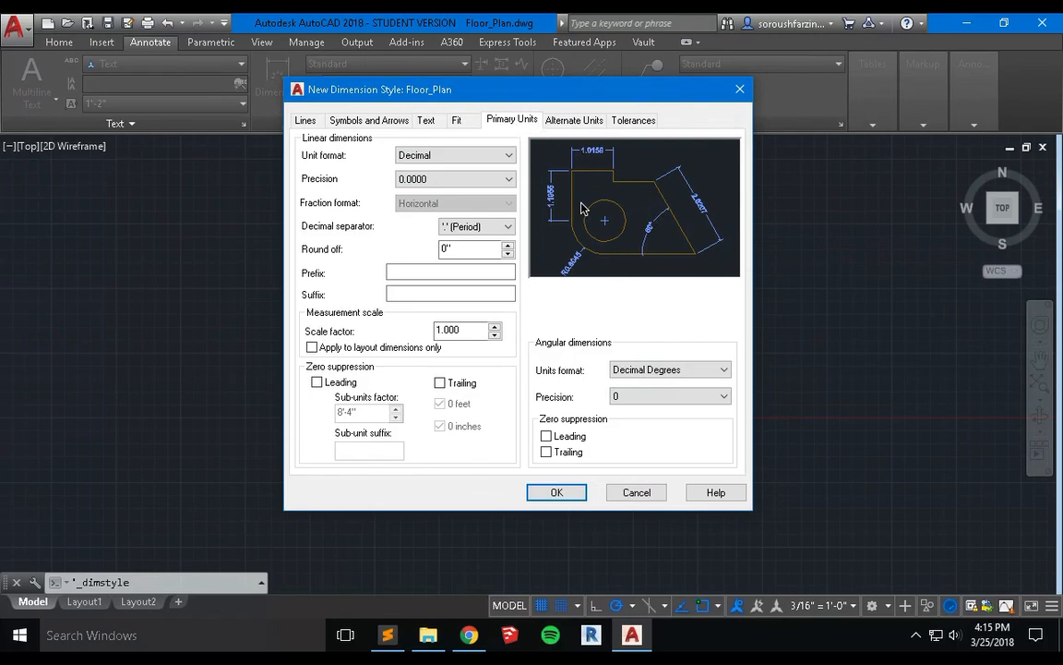
pyautogui.click(503, 155)
pyautogui.click(493, 203)
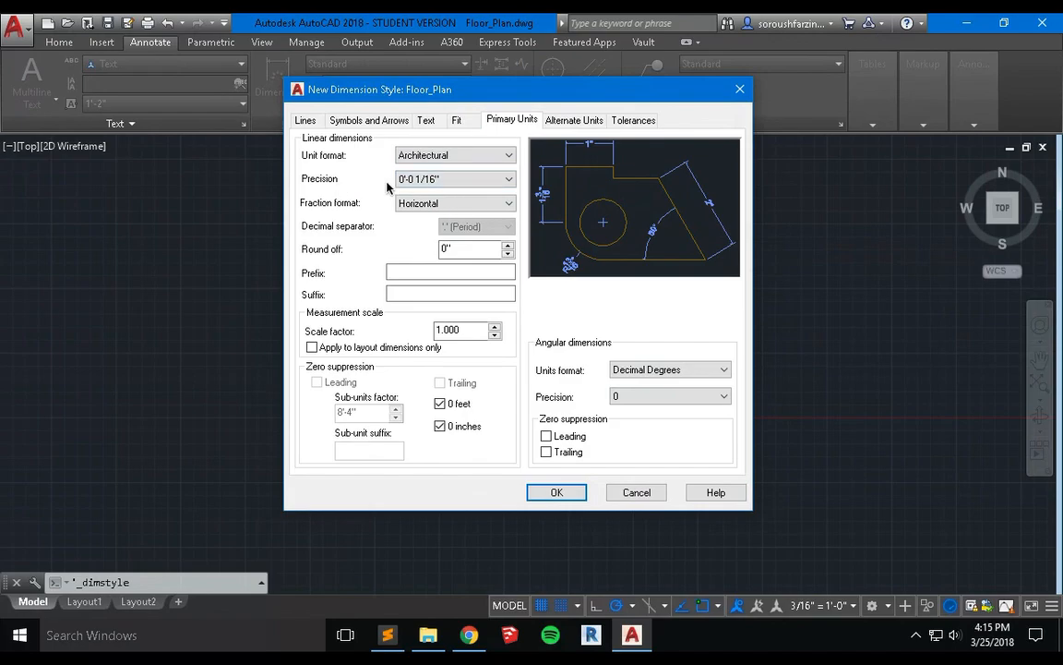
pyautogui.click(447, 179)
pyautogui.click(457, 238)
# Try a 1/8" round-off and a measurement scale factor of 10, returning them to 0" and 1.
pyautogui.click(507, 247)
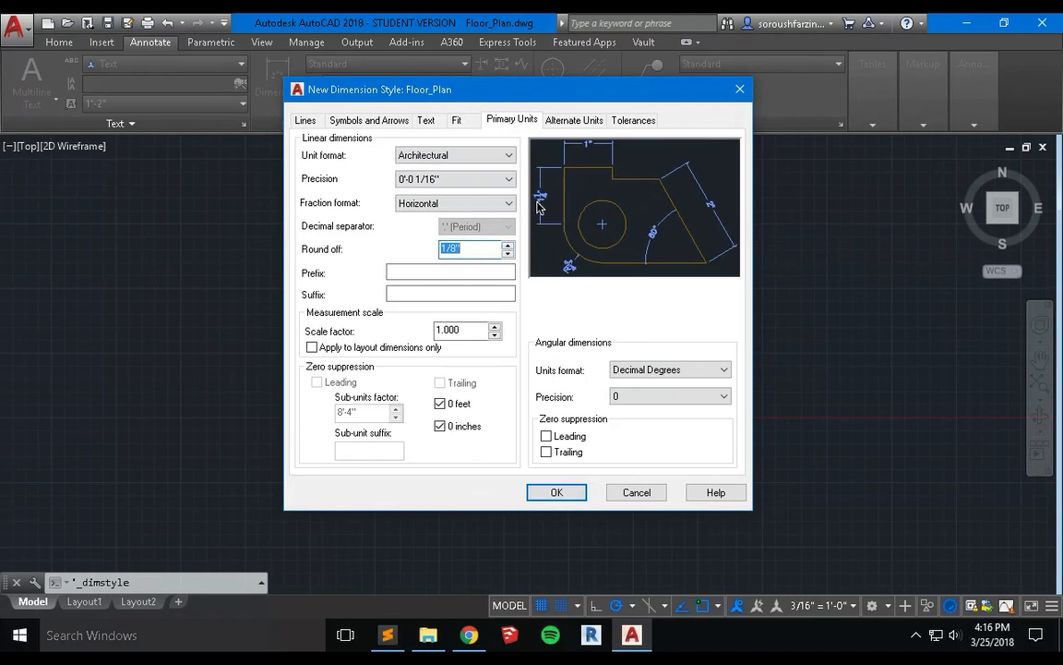
pyautogui.click(508, 255)
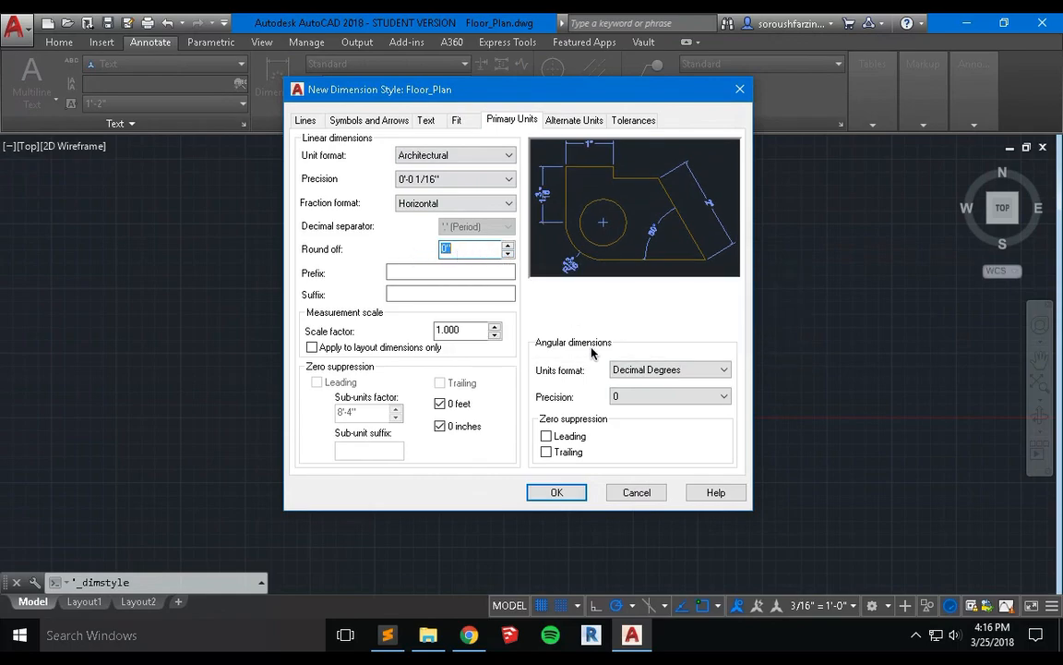
pyautogui.doubleClick(457, 332)
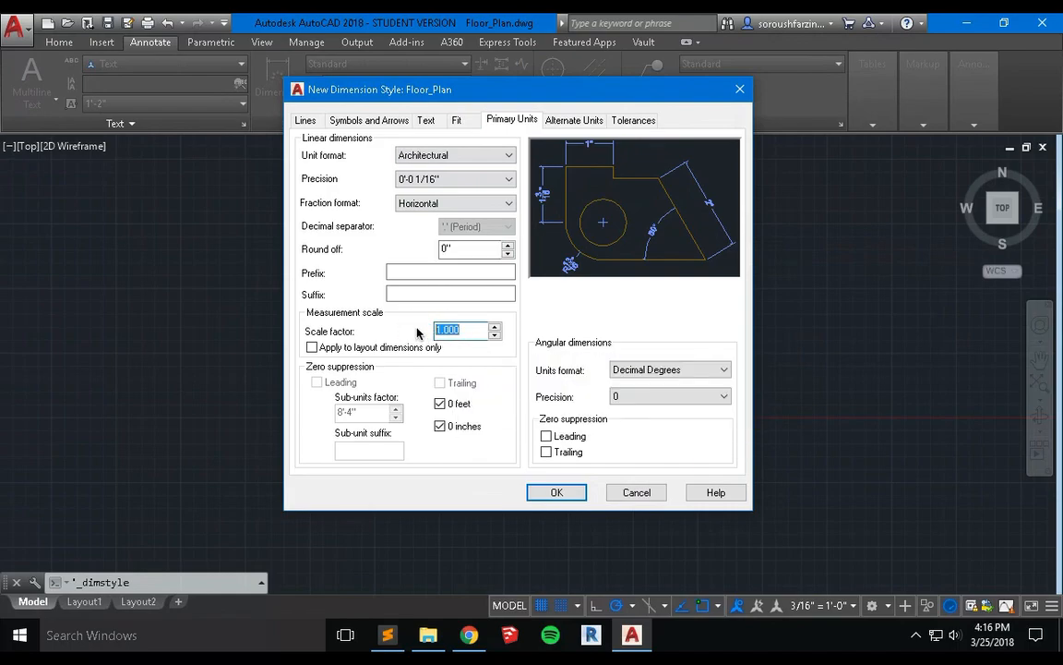
pyautogui.write('10')
pyautogui.click(446, 293)
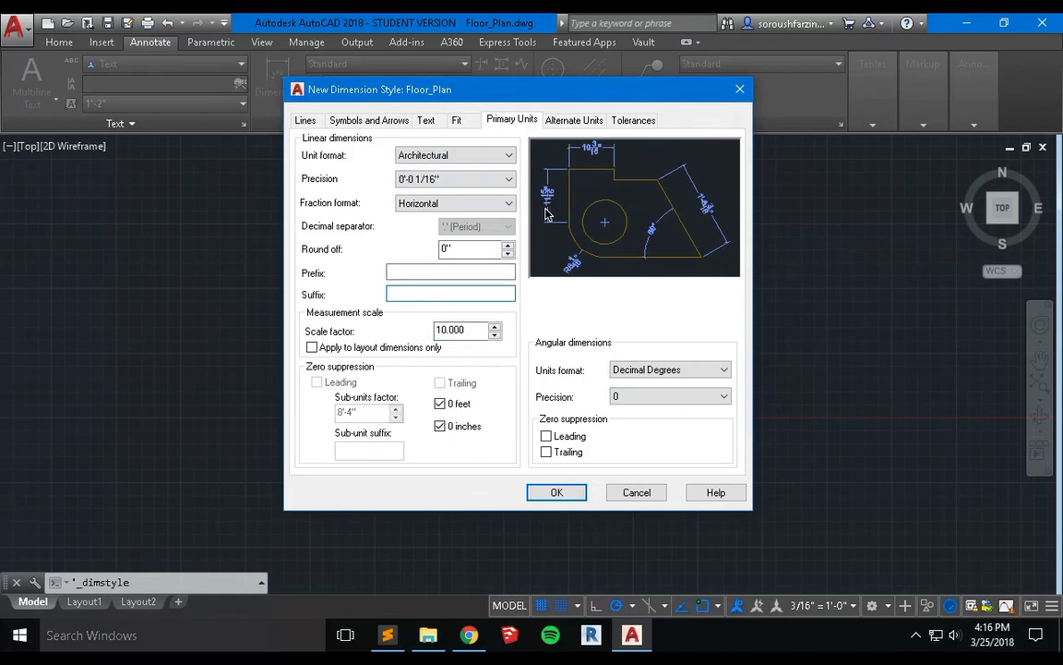
pyautogui.moveTo(467, 330); pyautogui.dragTo(428, 336)
pyautogui.write('1')
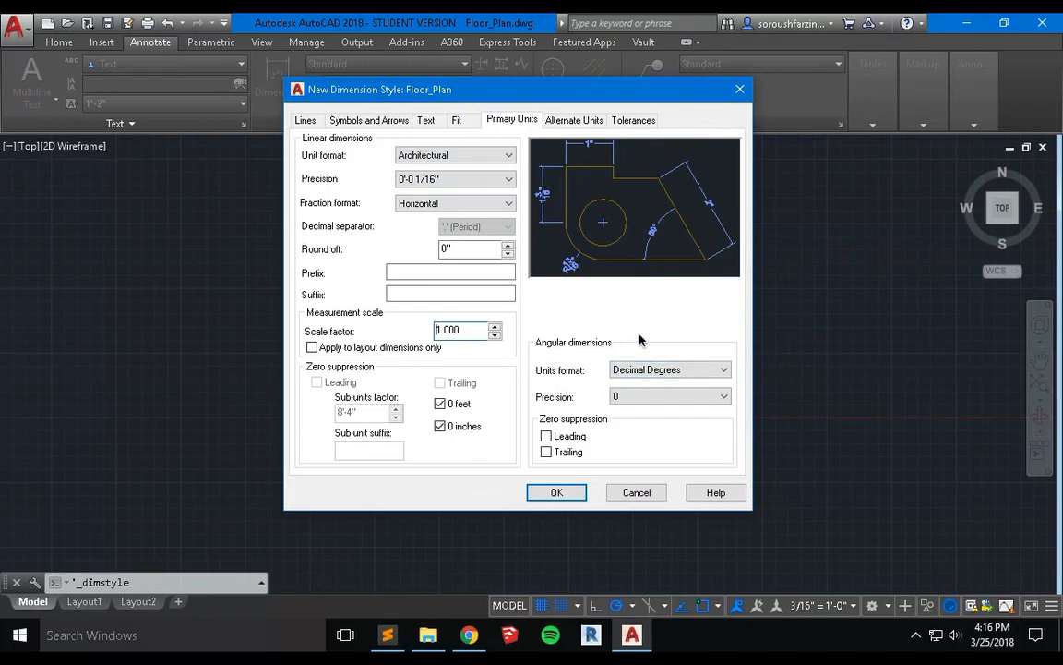
# Keep Decimal Degrees for the angular dimensions, try a precision of 0.00 and set it back to 0.
pyautogui.click(687, 371)
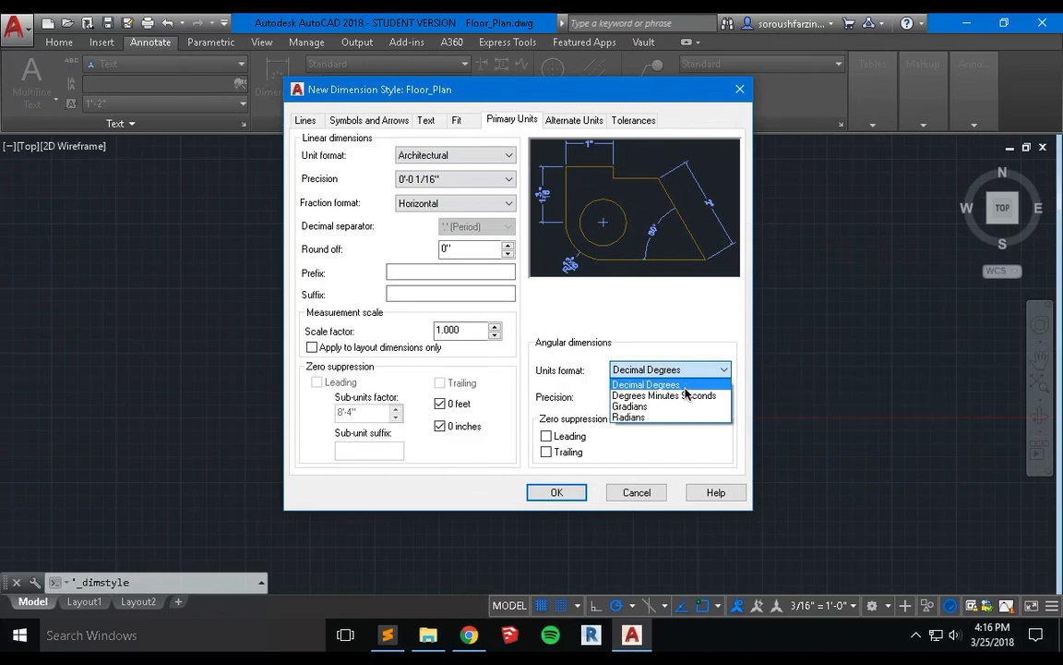
pyautogui.click(683, 385)
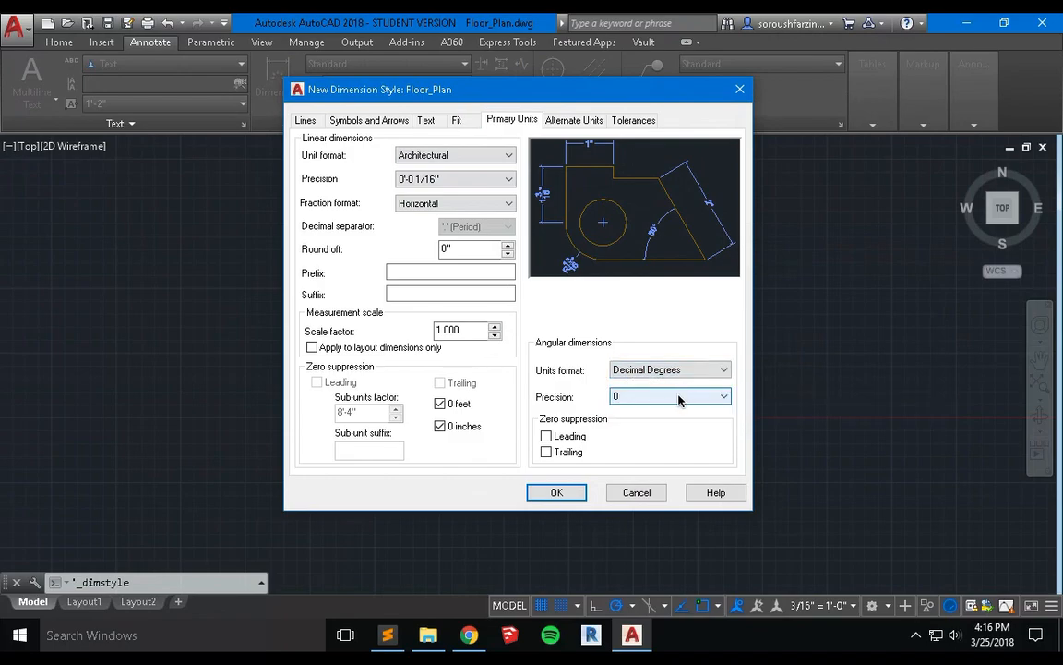
pyautogui.click(682, 397)
pyautogui.click(663, 435)
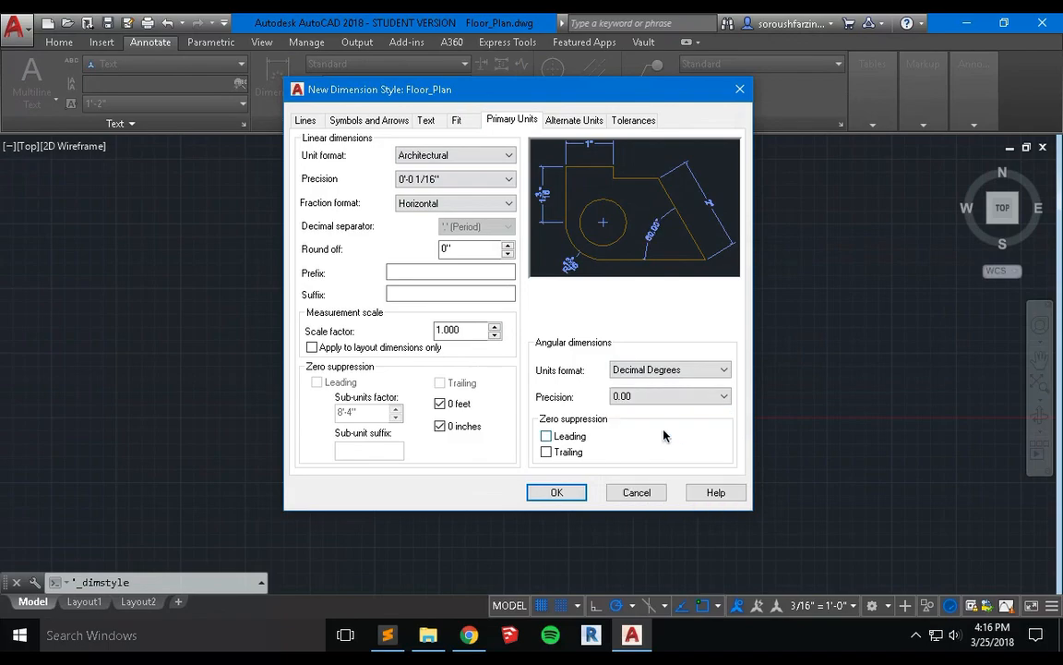
pyautogui.click(670, 395)
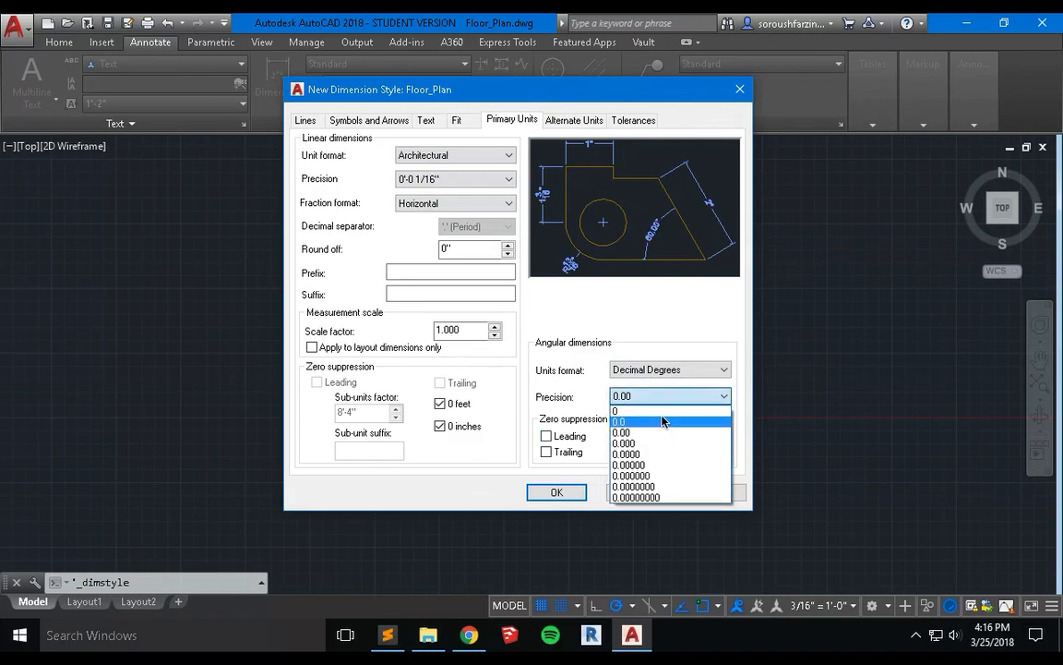
pyautogui.click(661, 411)
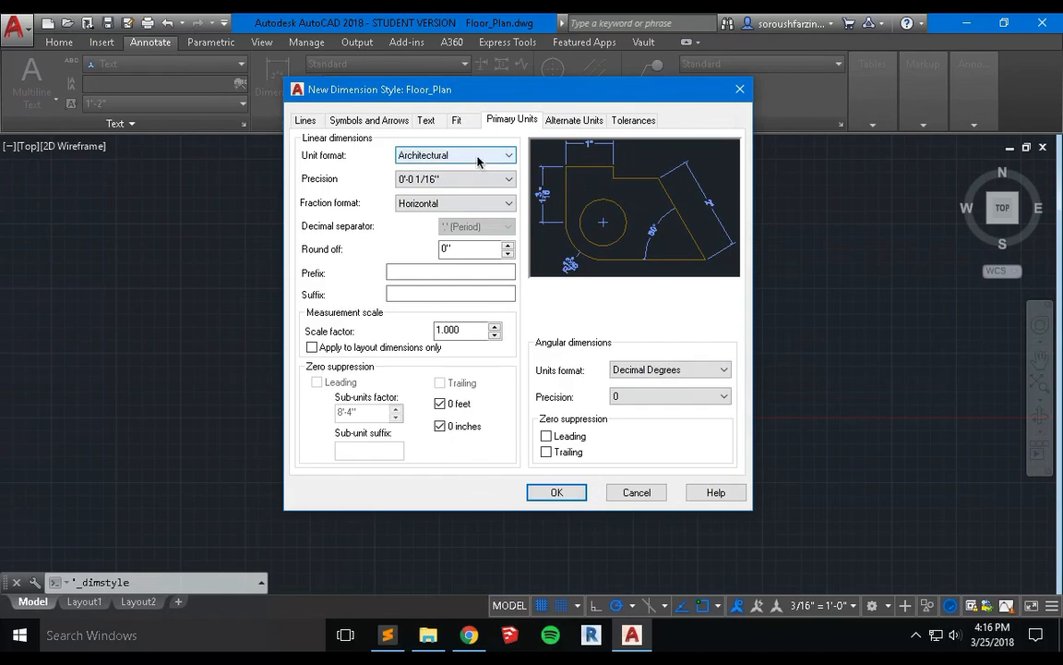
# Set the fit option that places text moved from its default position over the dimension line, with leader.
pyautogui.click(471, 123)
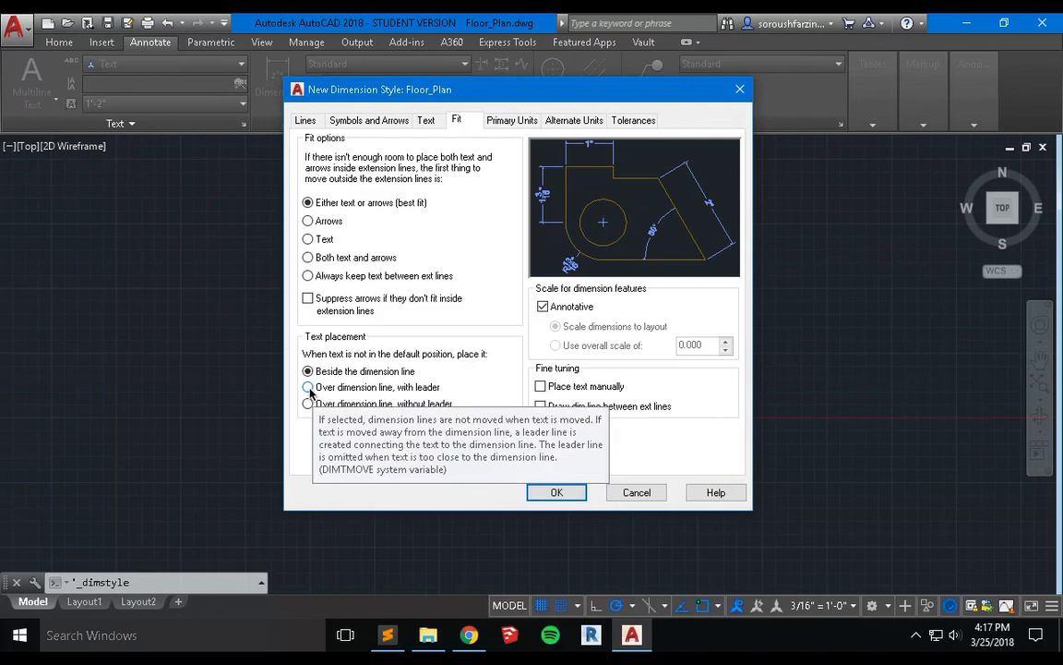
pyautogui.click(310, 388)
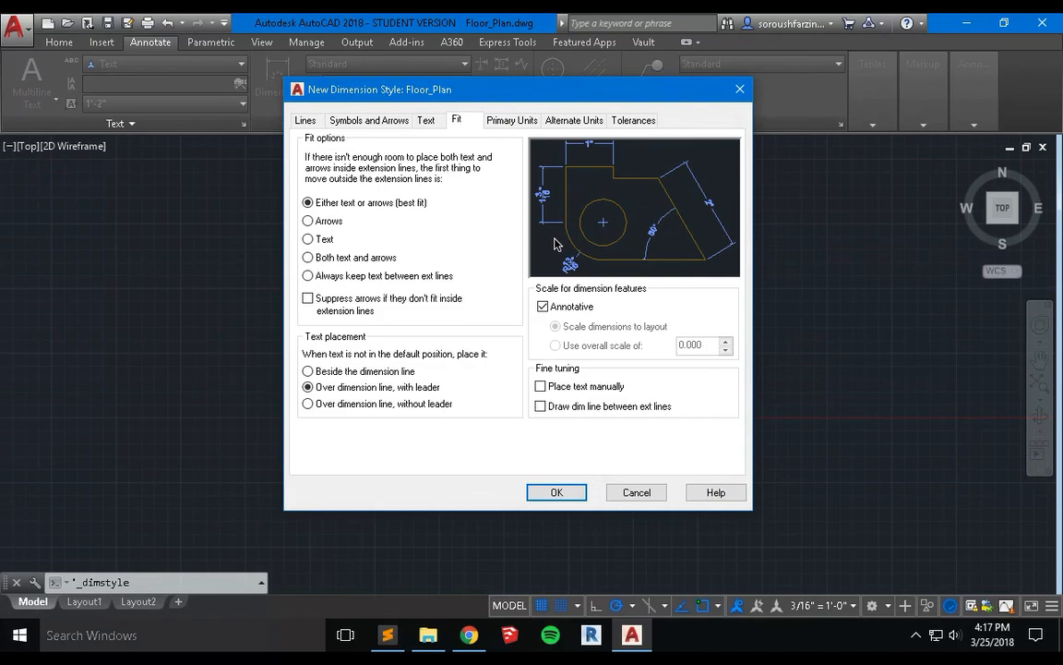
# Try displaying alternate units in the dimension style, then turn them back off.
pyautogui.click(567, 121)
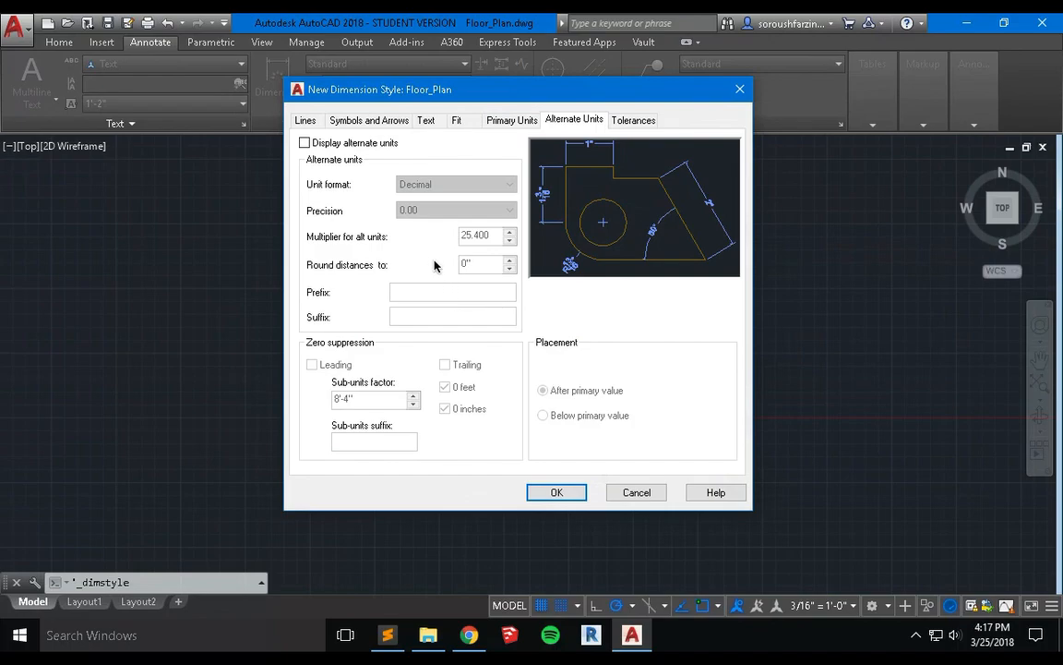
pyautogui.click(373, 148)
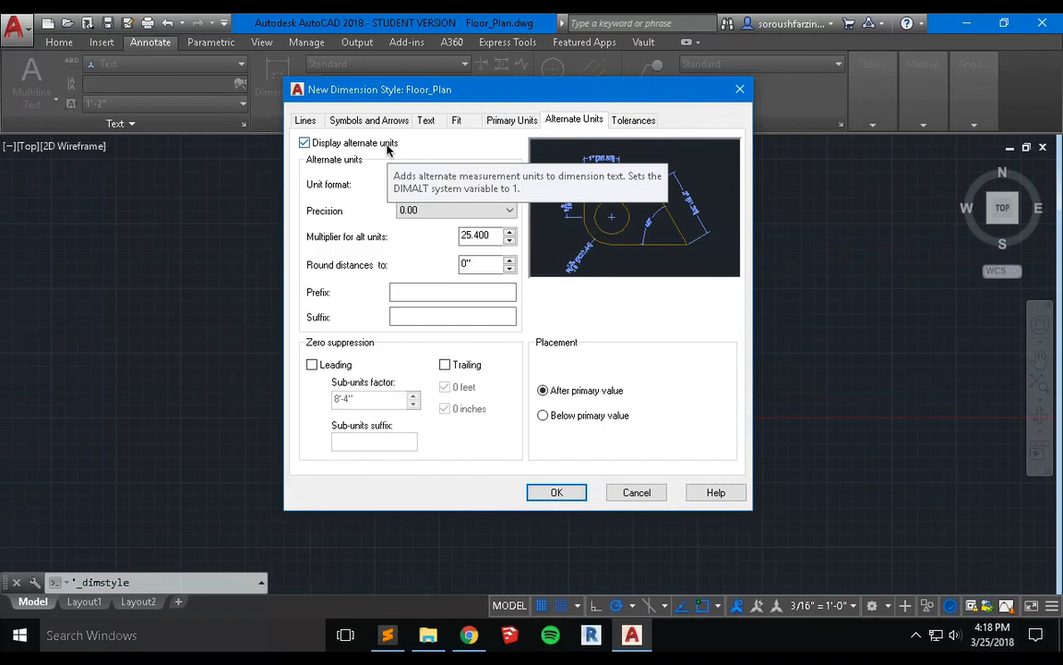
pyautogui.click(386, 145)
# Try the Symmetrical and Deviation tolerance methods for the style and return the method to None.
pyautogui.click(638, 123)
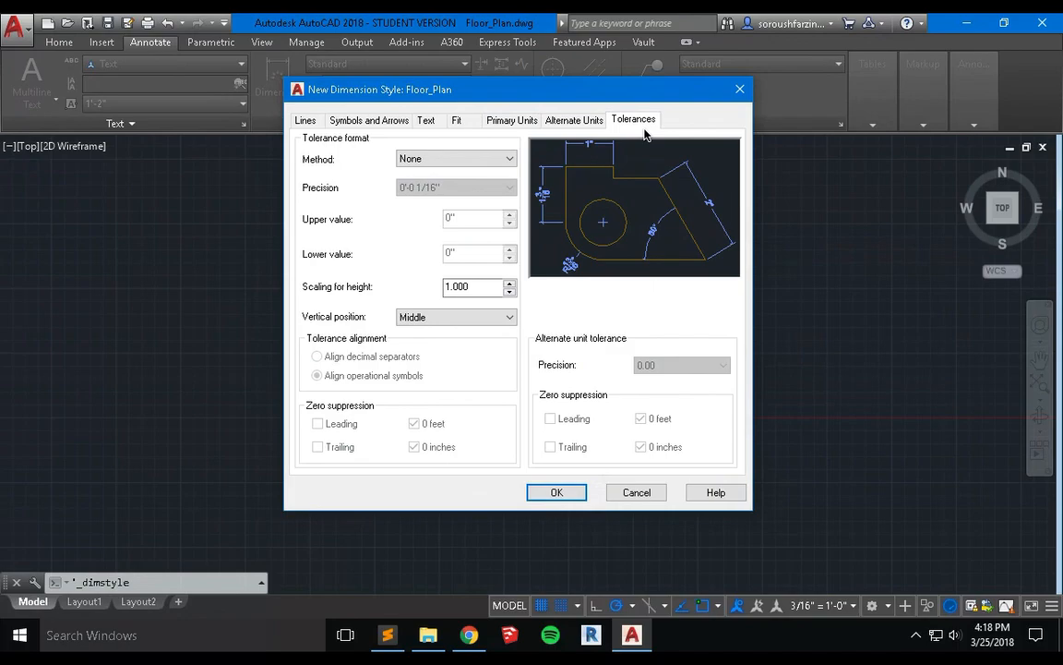
pyautogui.click(499, 160)
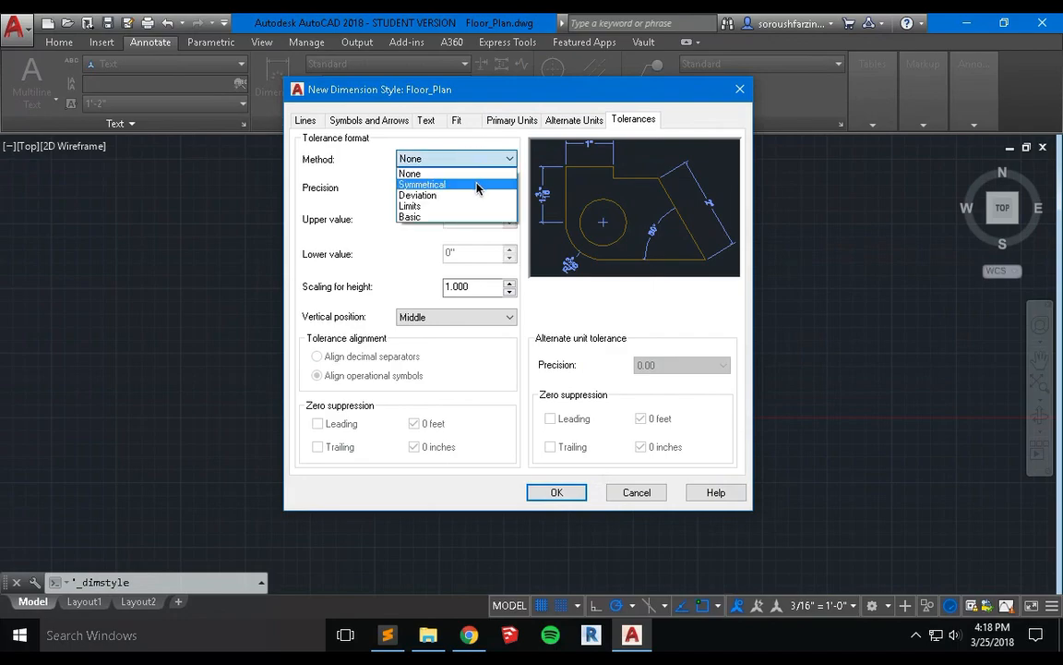
pyautogui.click(439, 183)
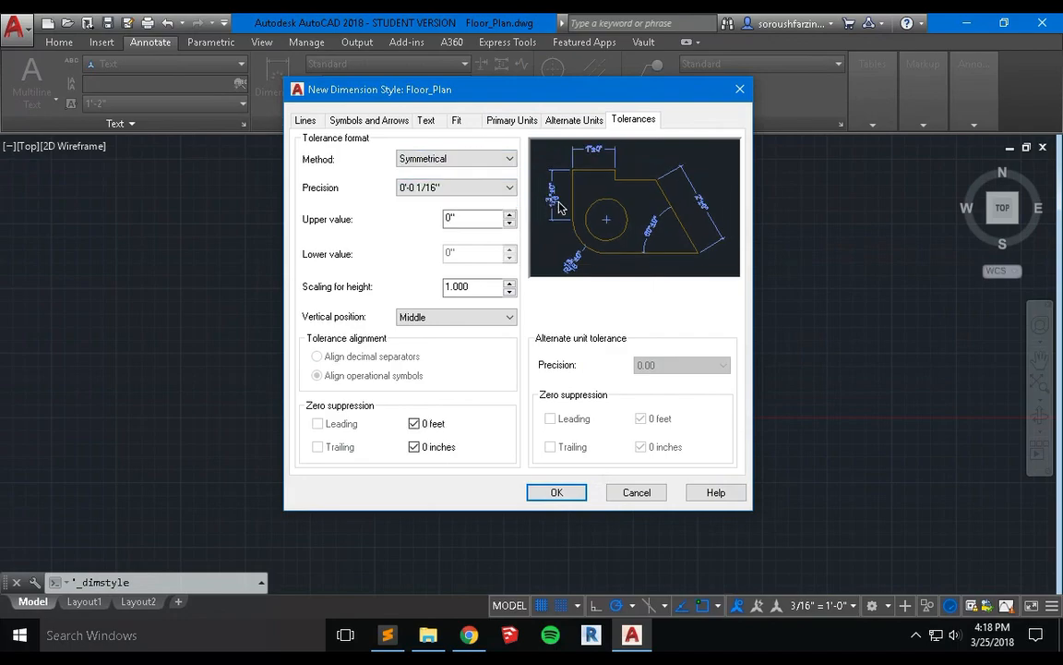
pyautogui.click(480, 161)
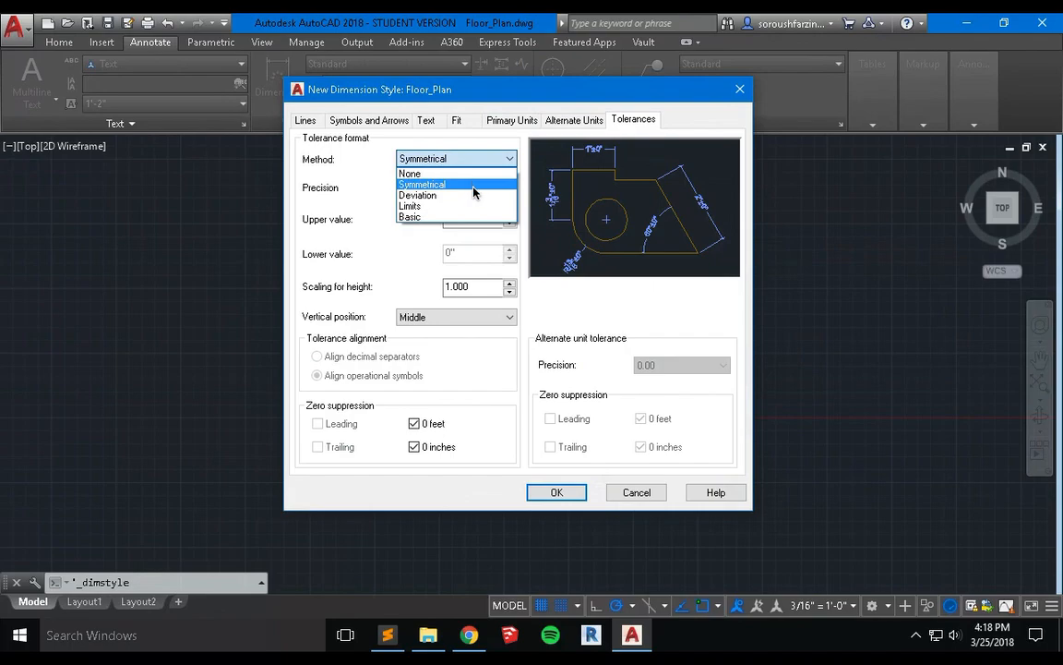
pyautogui.click(418, 195)
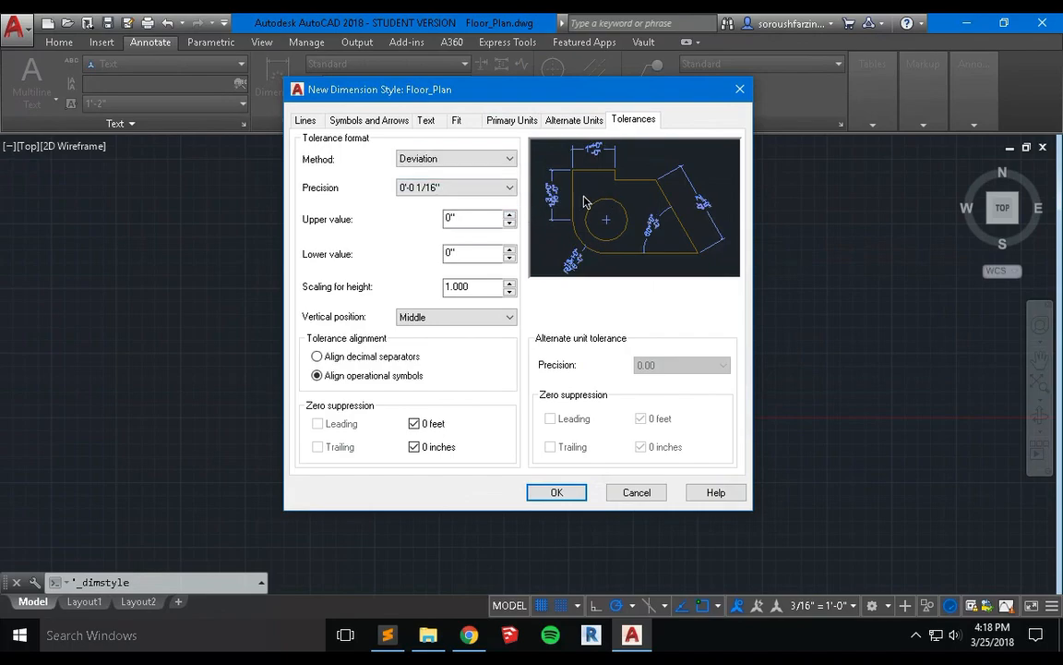
pyautogui.click(503, 160)
pyautogui.click(490, 185)
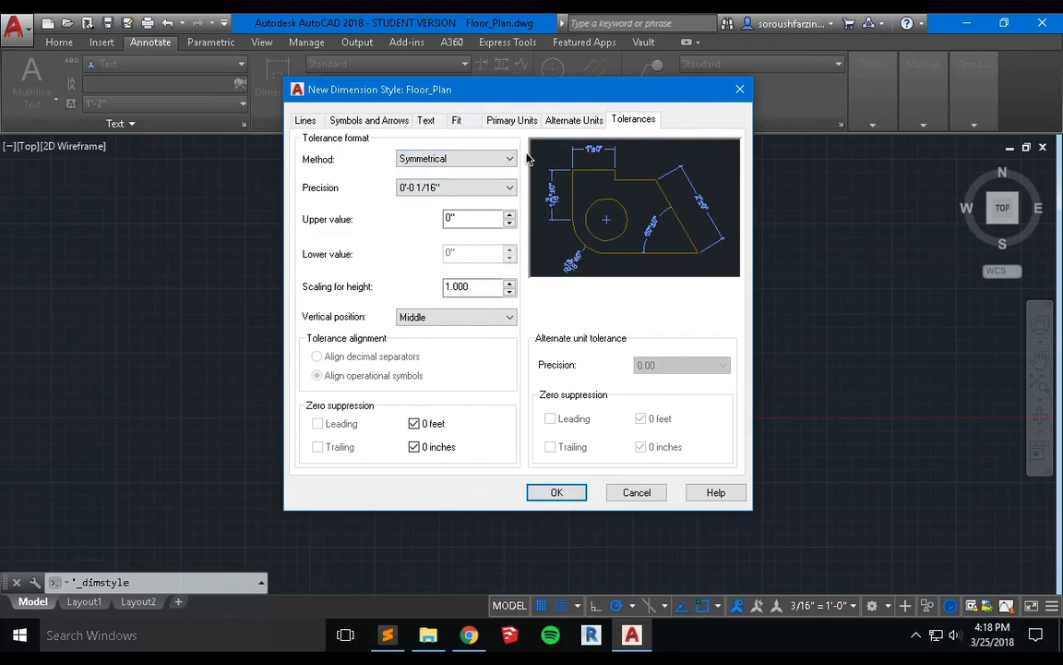
pyautogui.click(486, 159)
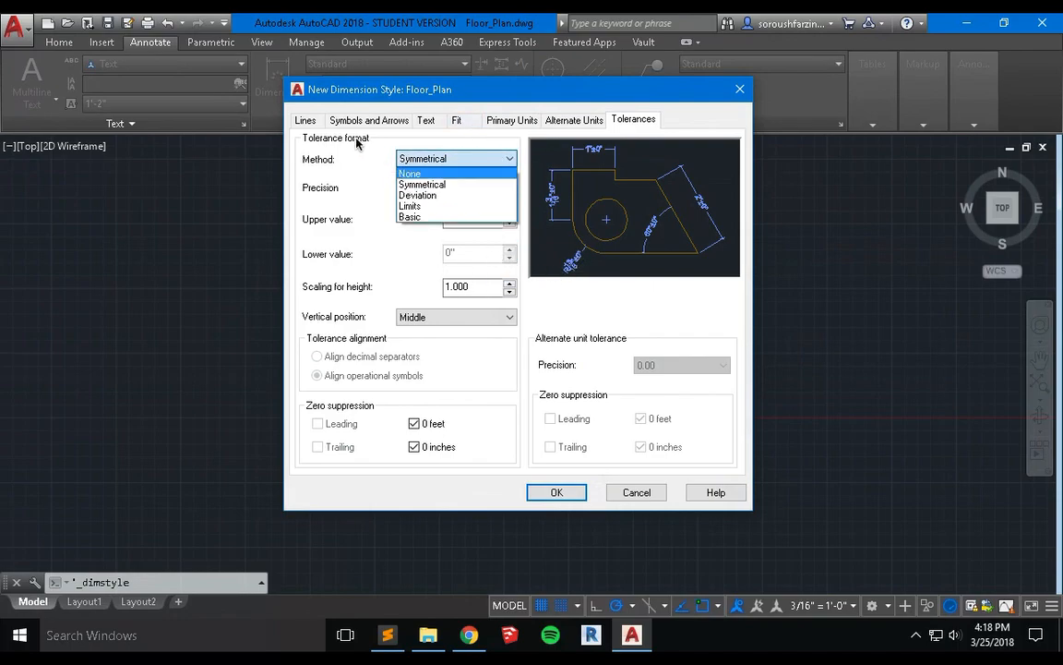
pyautogui.click(435, 174)
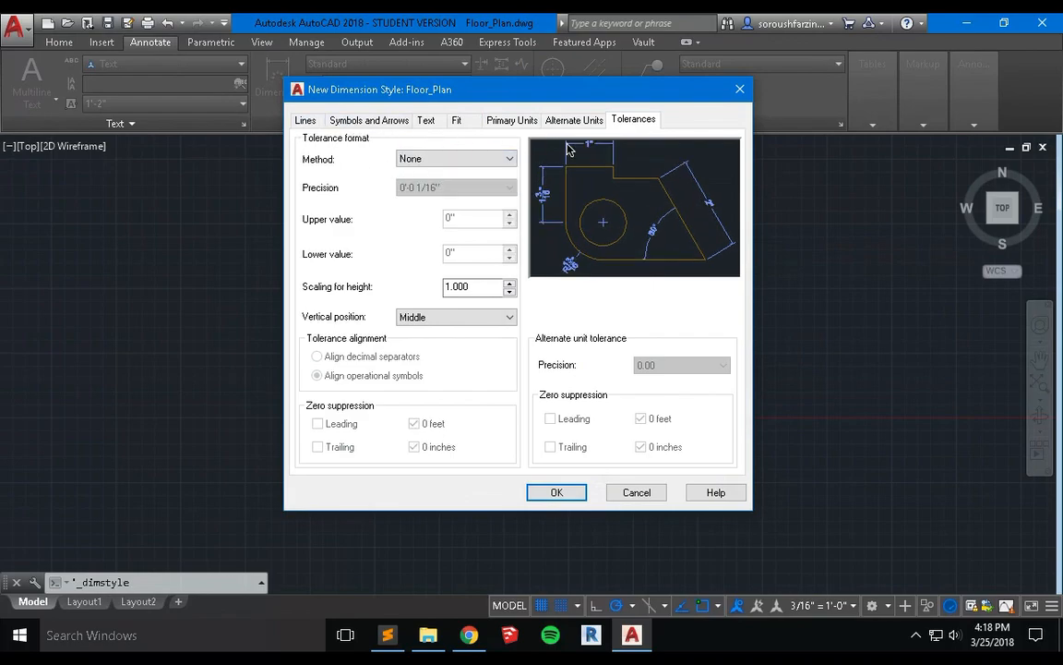
# Review the style's line, arrow, text and fit settings, save the Floor_Plan style and close the Dimension Style Manager.
pyautogui.click(304, 121)
pyautogui.click(369, 121)
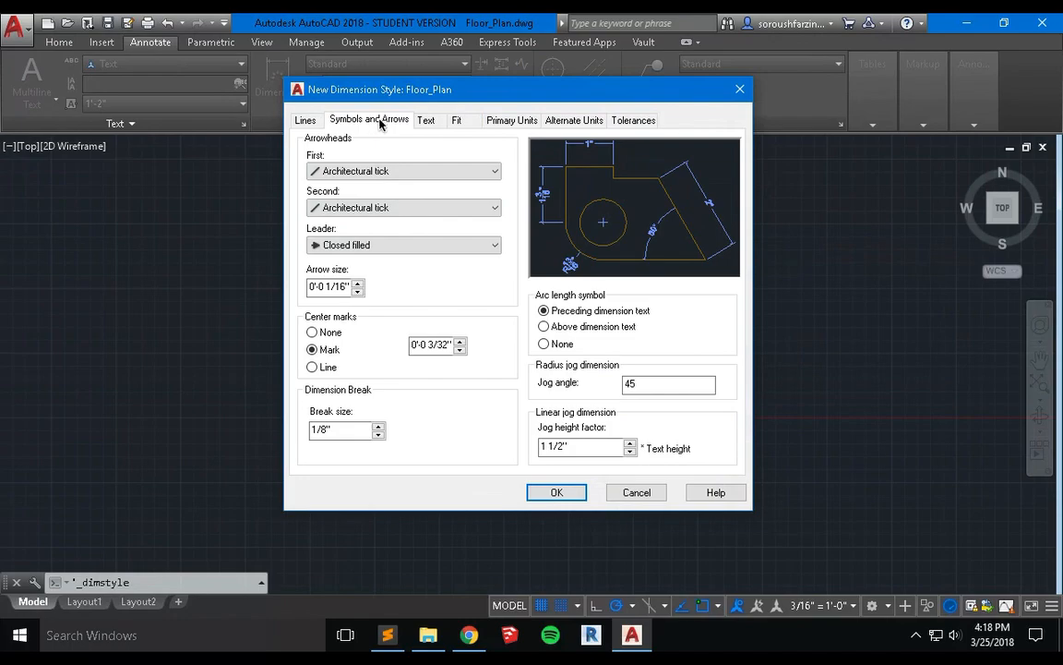
pyautogui.click(425, 122)
pyautogui.click(457, 120)
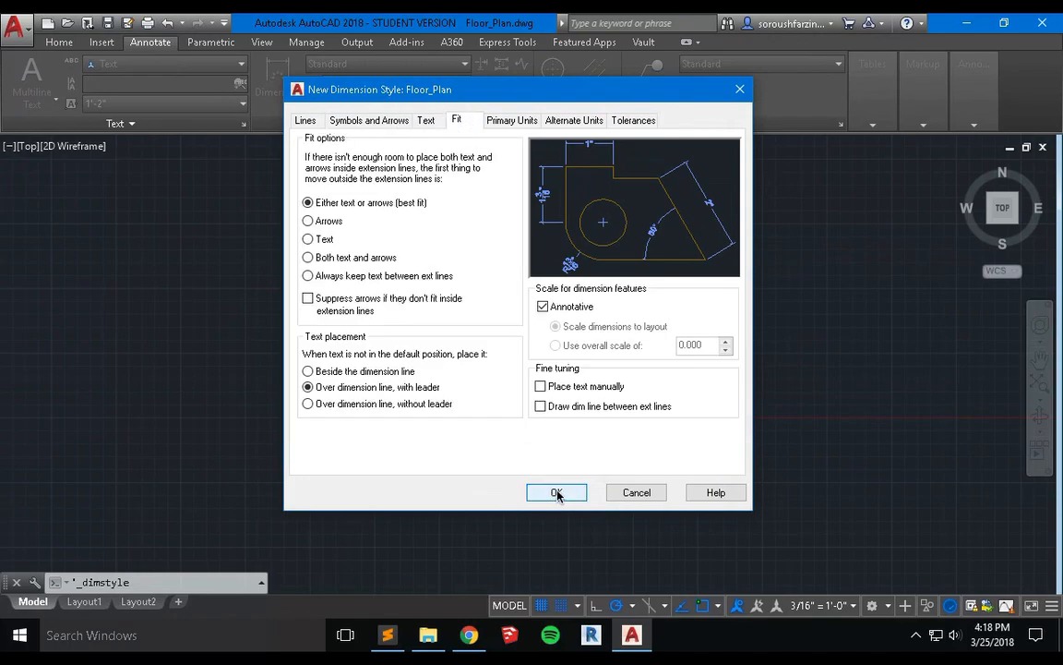
pyautogui.click(557, 493)
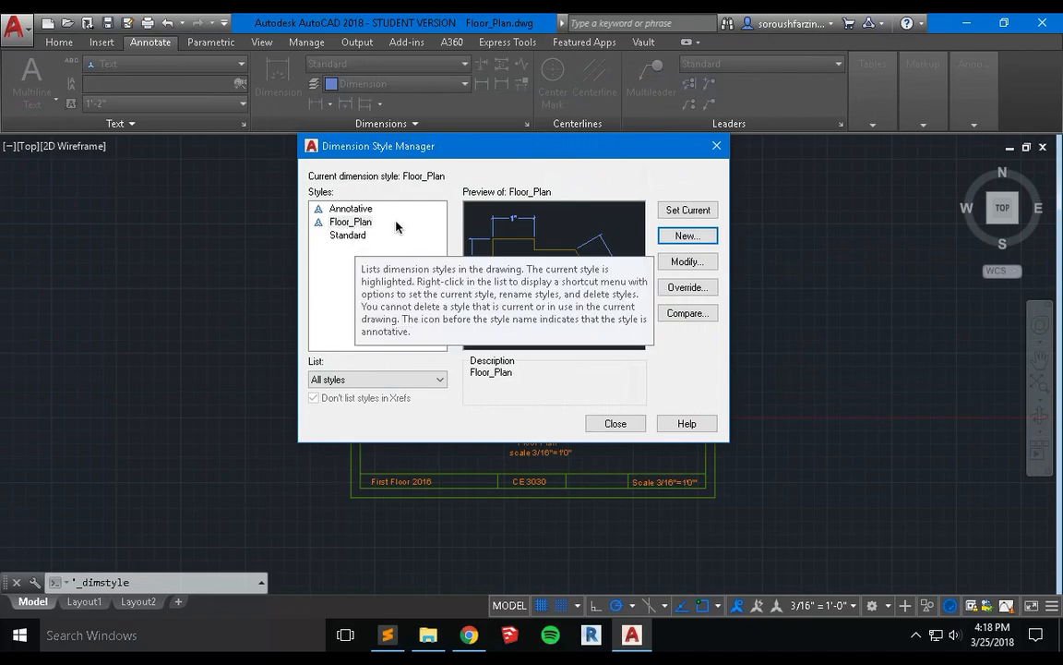
pyautogui.click(629, 422)
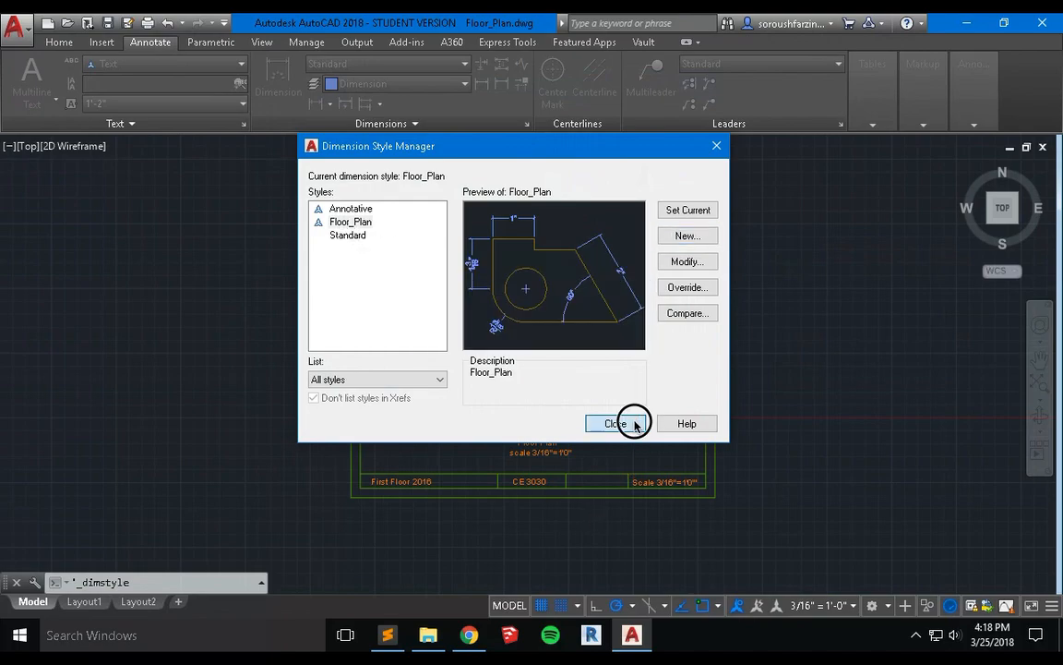